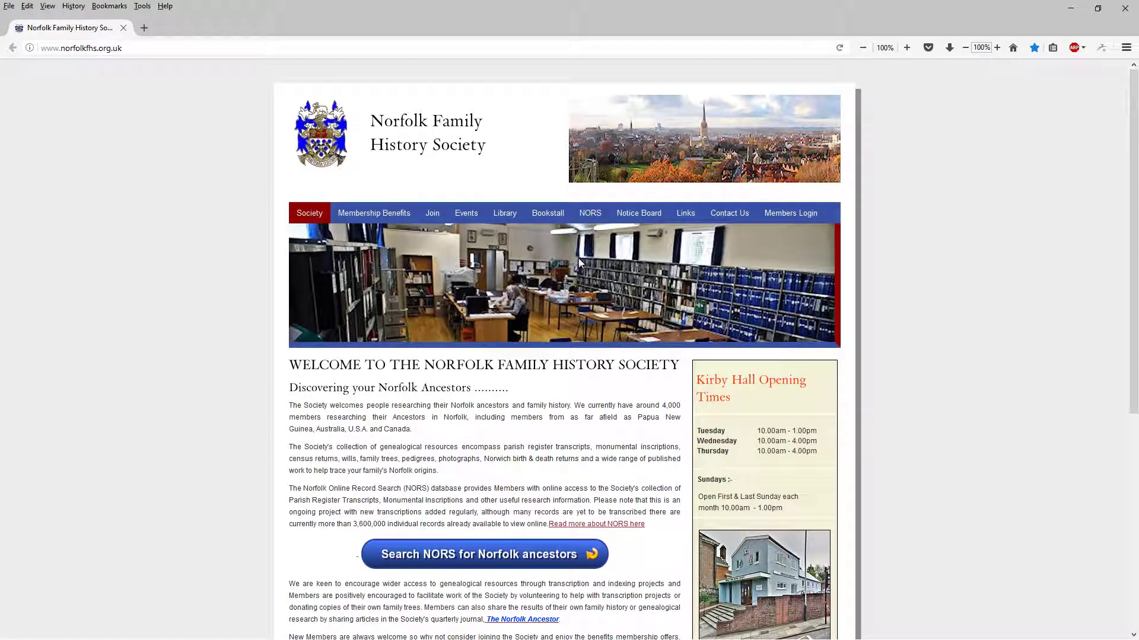
# Open the Norfolk Online Record Search site from the society's NORS Login link.
pyautogui.moveTo(593, 213)
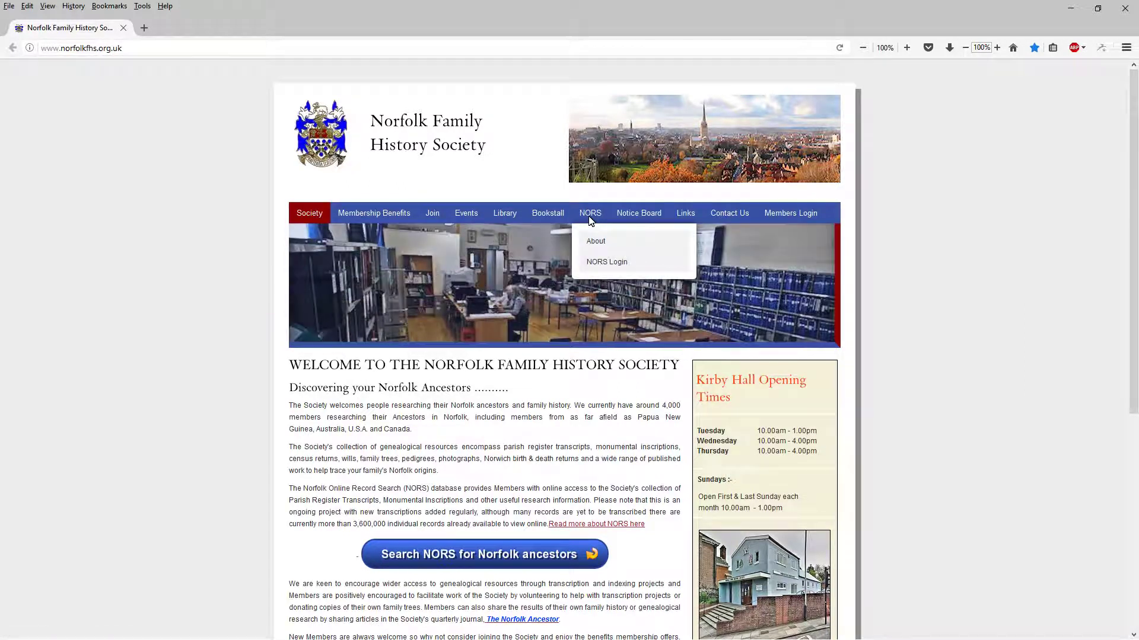
pyautogui.click(601, 264)
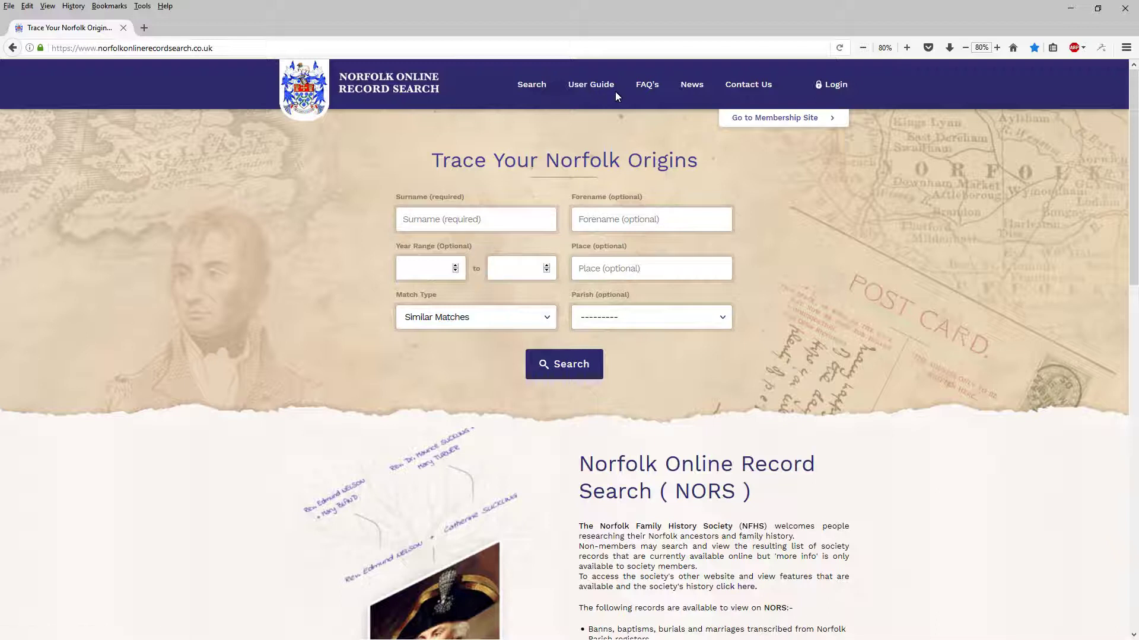
# Review the record search site's User Guide, FAQ's and Contact Us pages.
pyautogui.click(598, 84)
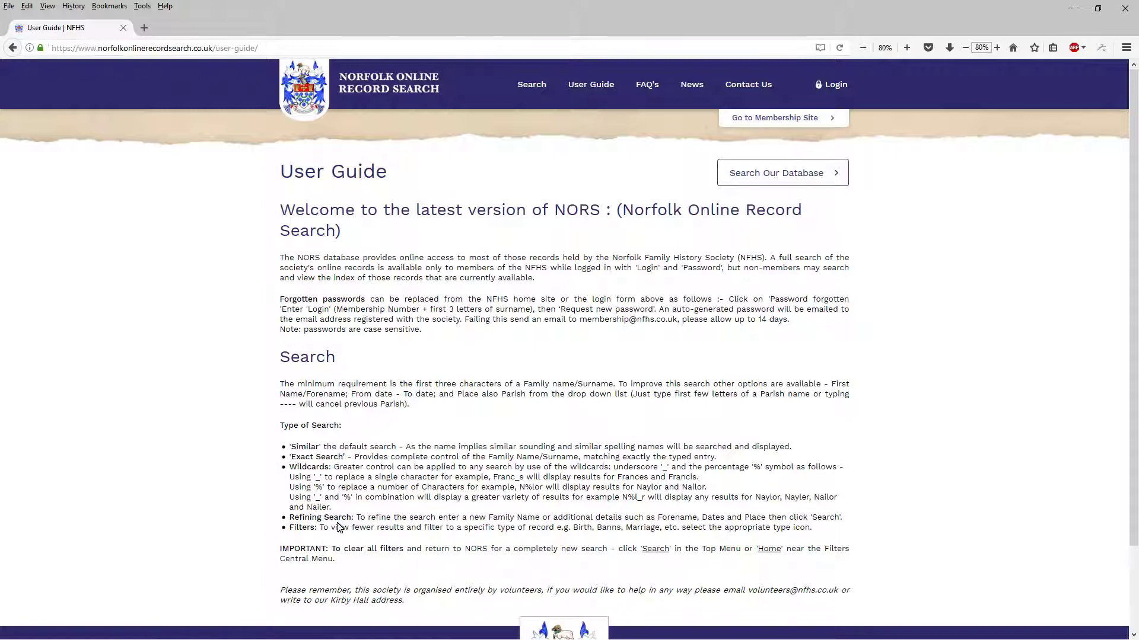
pyautogui.click(647, 84)
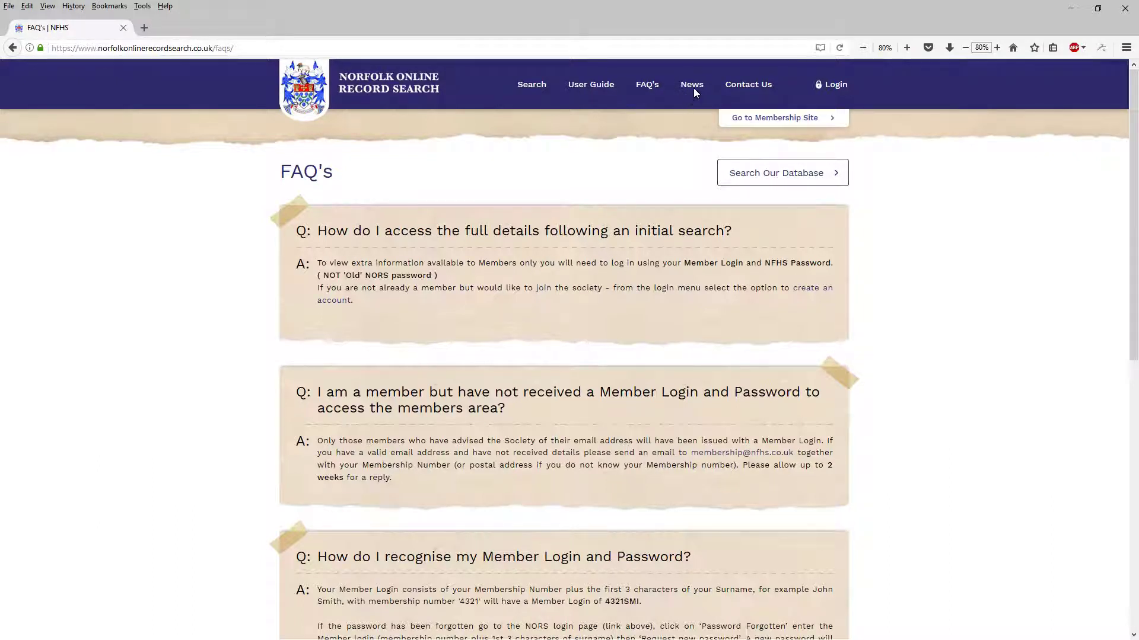
pyautogui.click(748, 88)
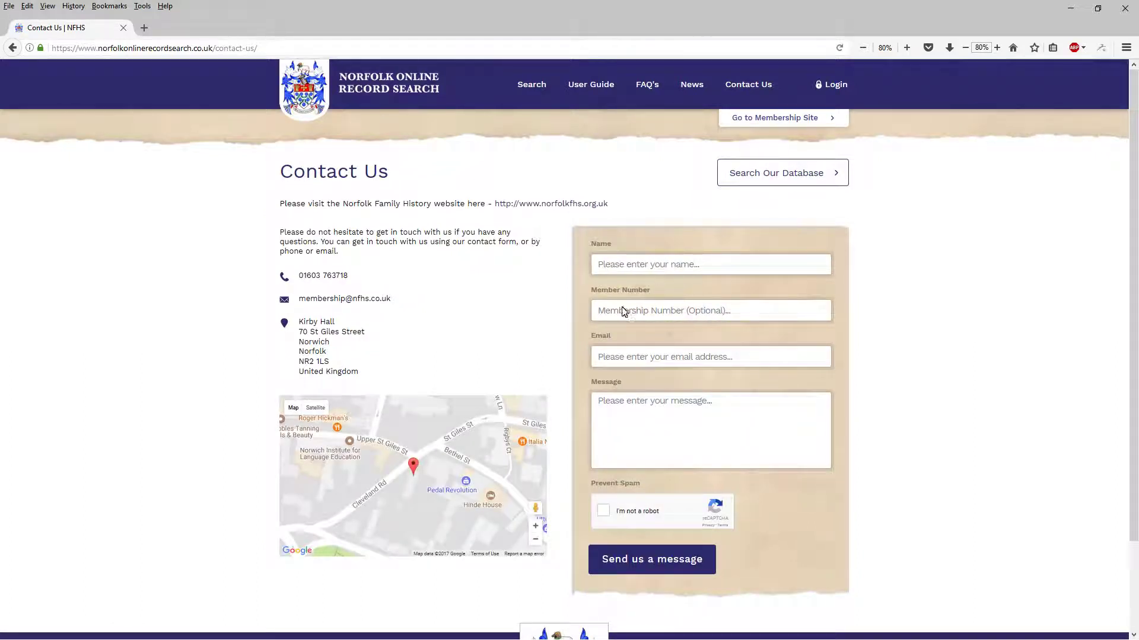
pyautogui.click(693, 309)
# Return to the search page and search the database for the required surname using Similar Matches, leaving the optional criteria blank.
pyautogui.click(530, 83)
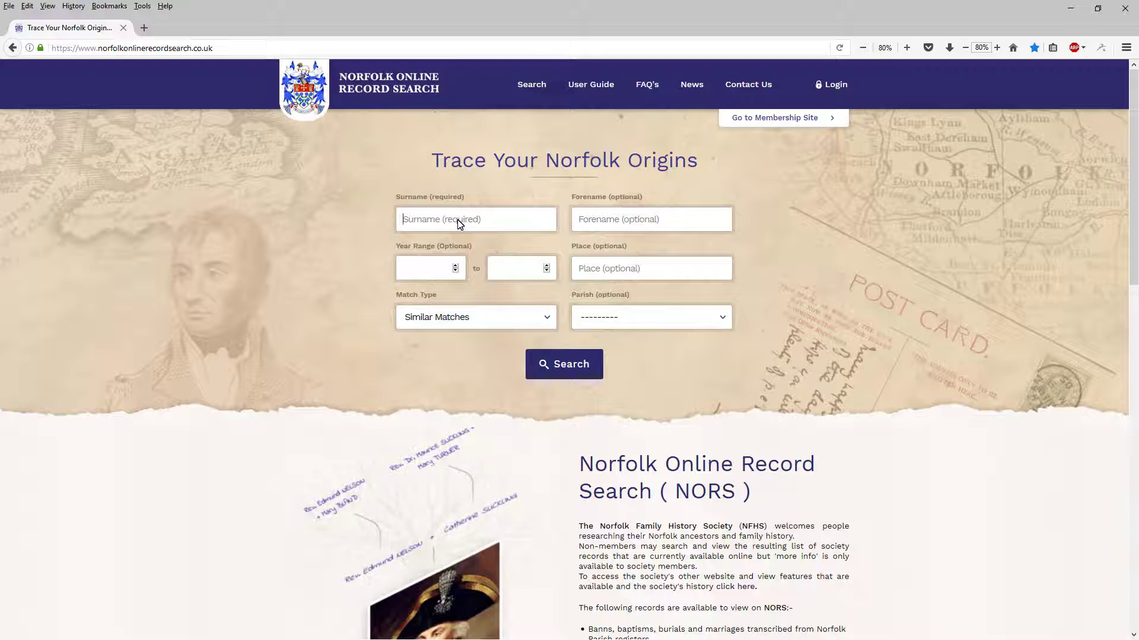
pyautogui.write('W')
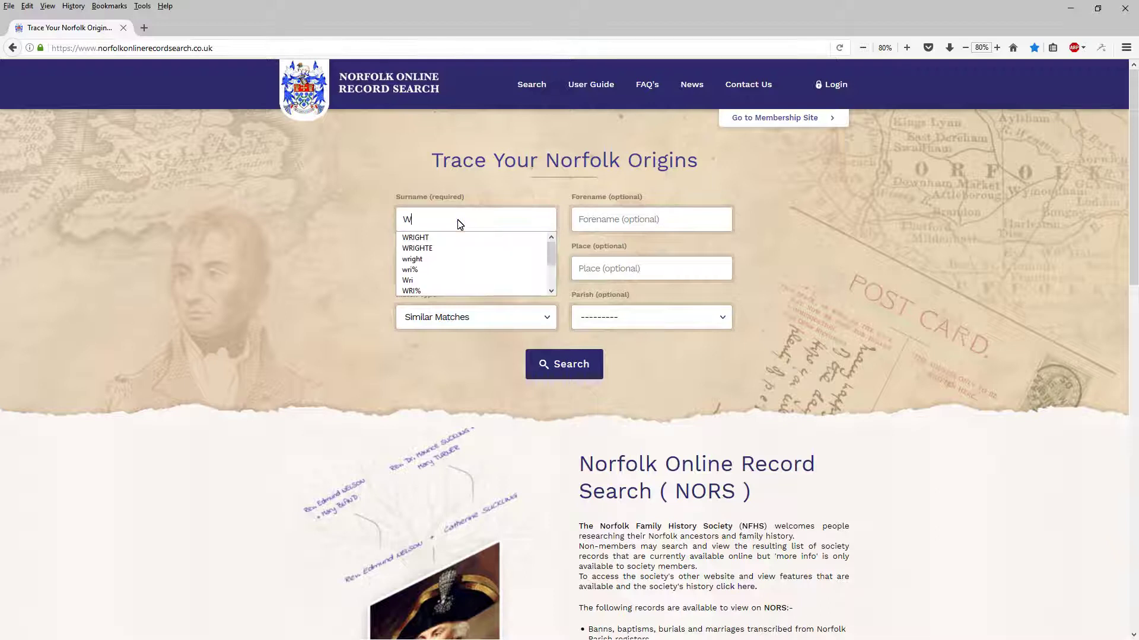
pyautogui.write('RIGHT')
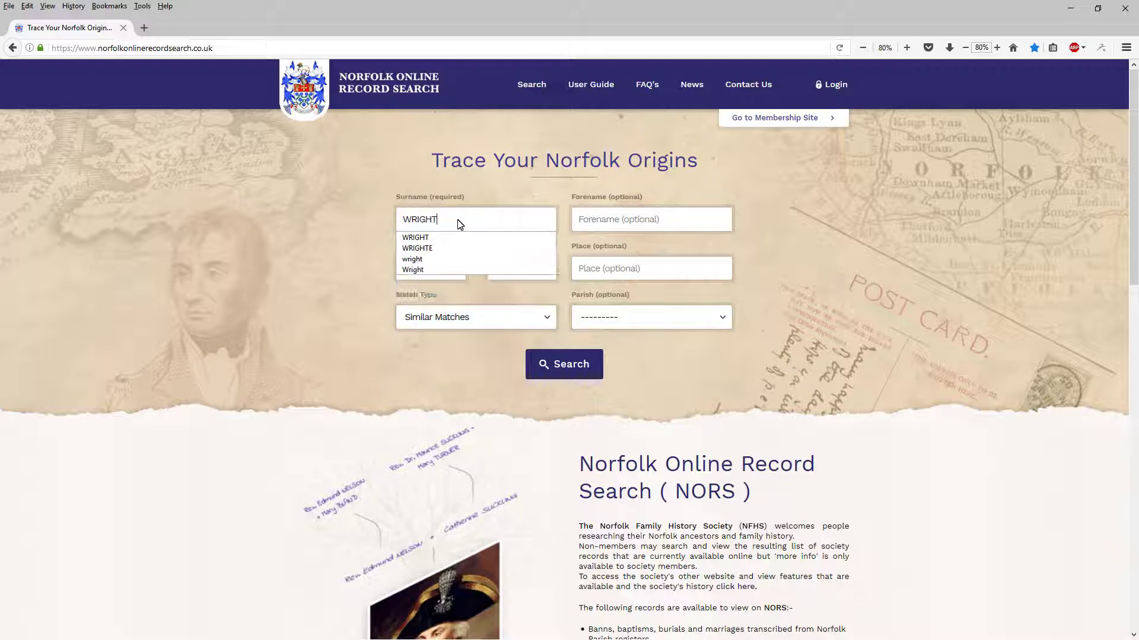
pyautogui.click(614, 220)
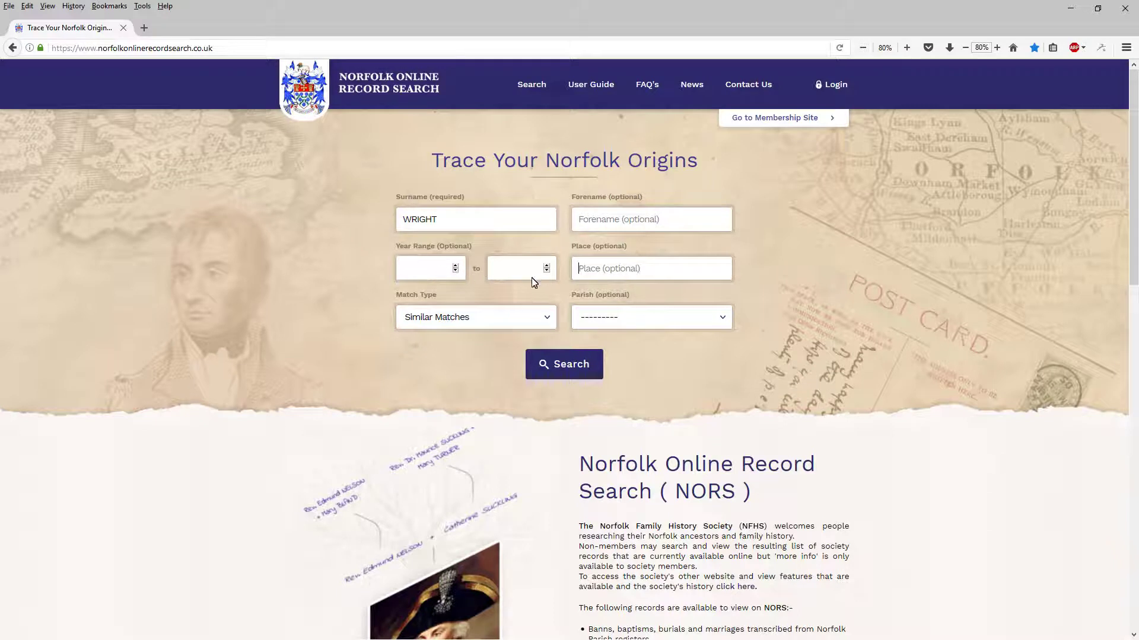
pyautogui.click(566, 370)
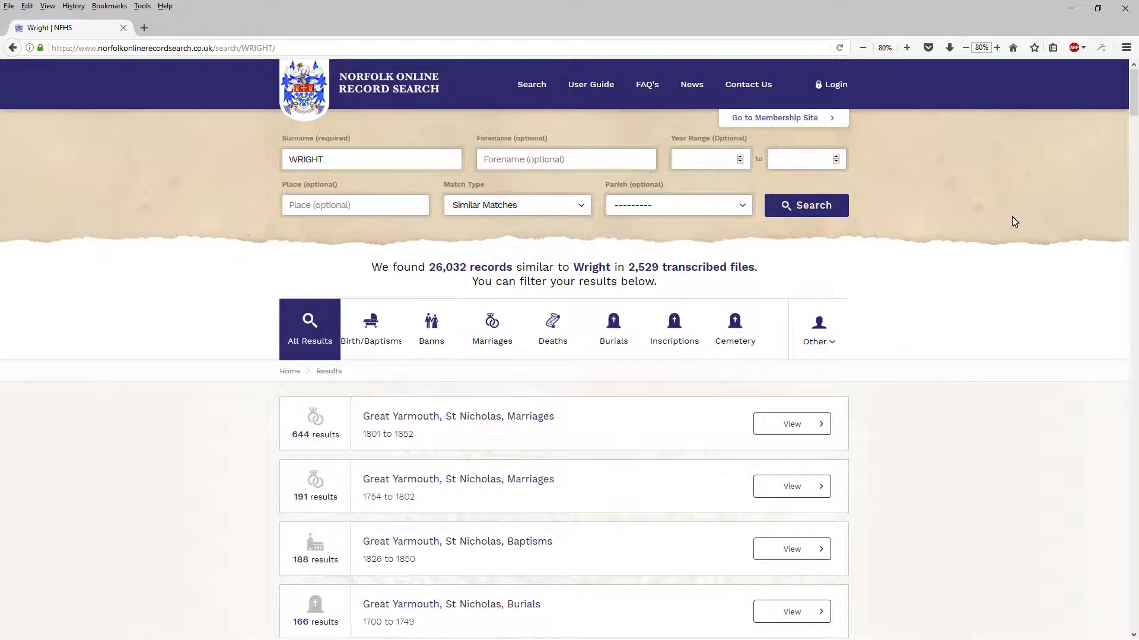
# Look through the first page of results and narrow the surname search to the year range 1880 to 1901.
pyautogui.moveTo(1135, 93); pyautogui.dragTo(1132, 623)
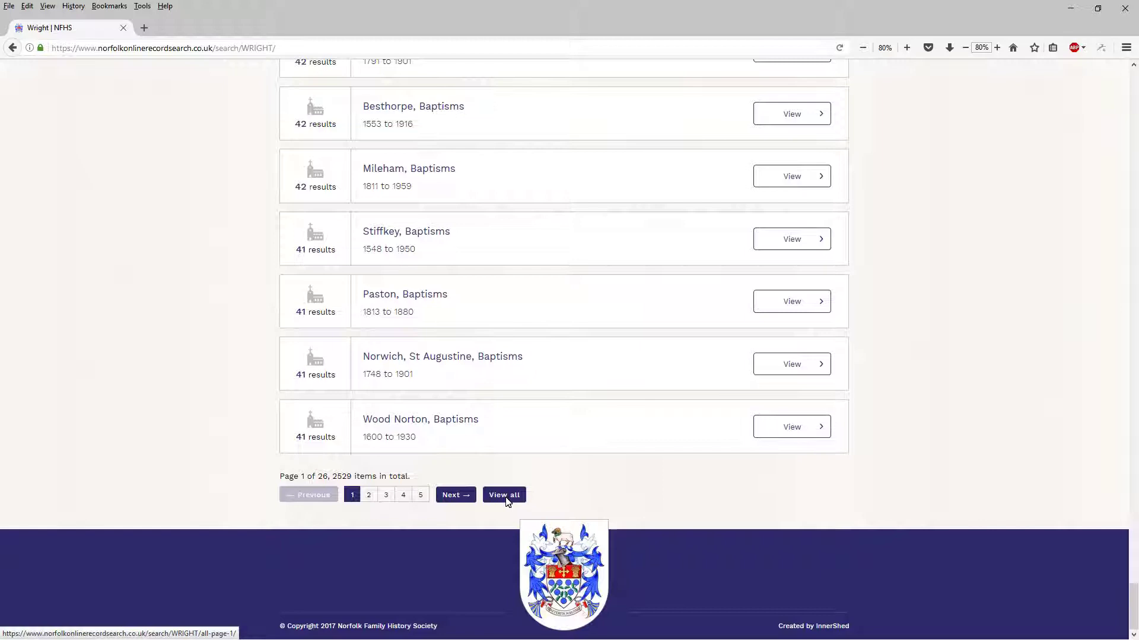
pyautogui.moveTo(1134, 581); pyautogui.dragTo(1072, 57)
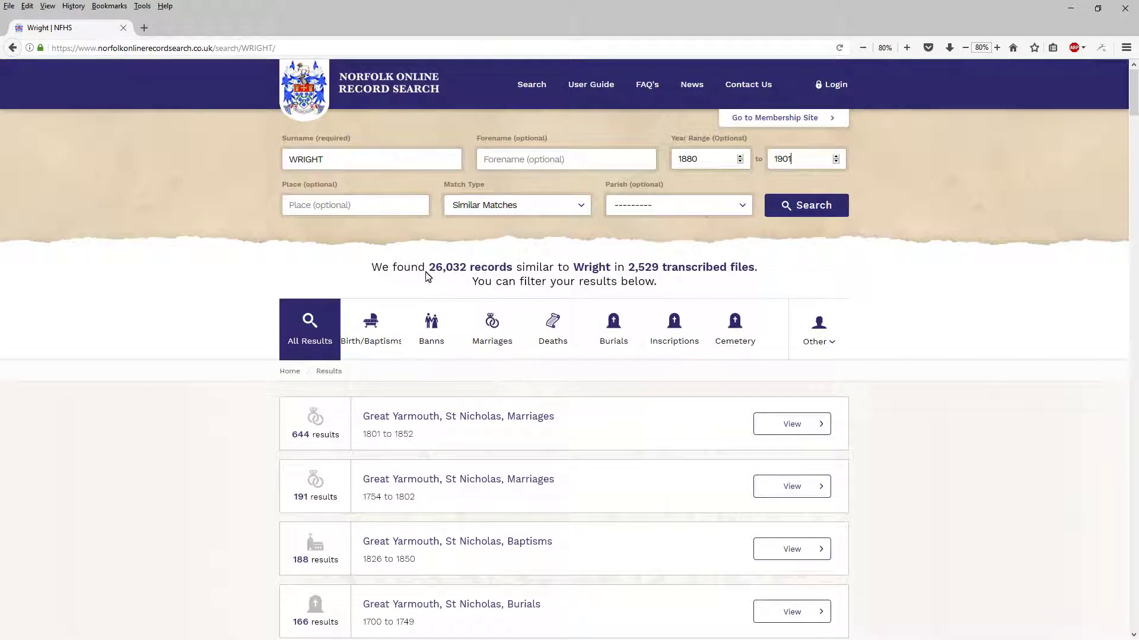
pyautogui.click(814, 205)
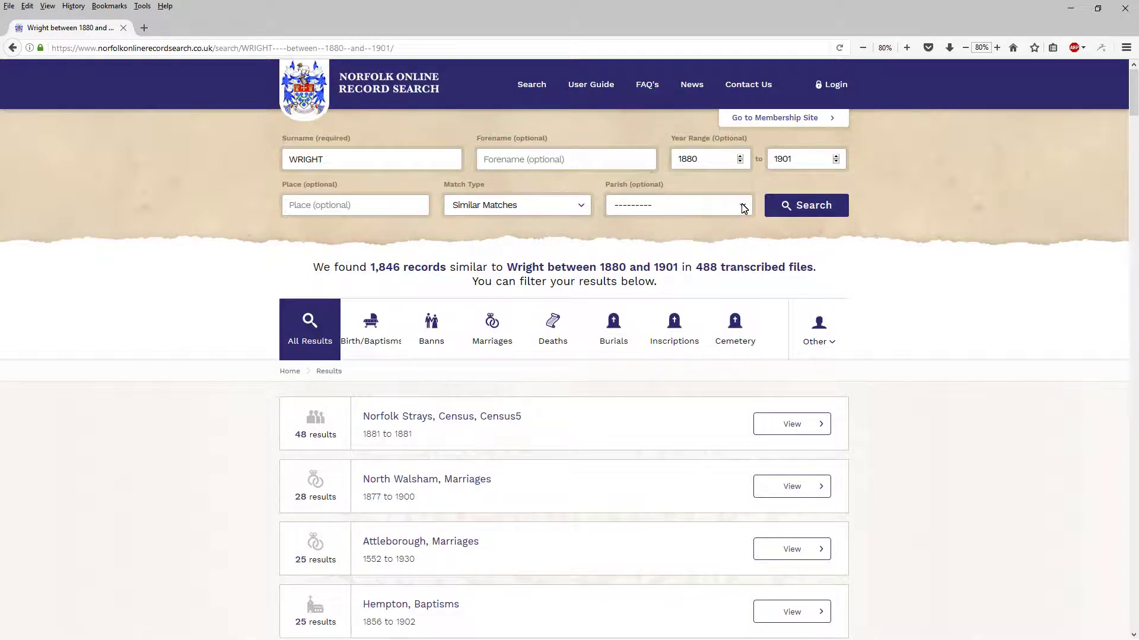
pyautogui.click(674, 209)
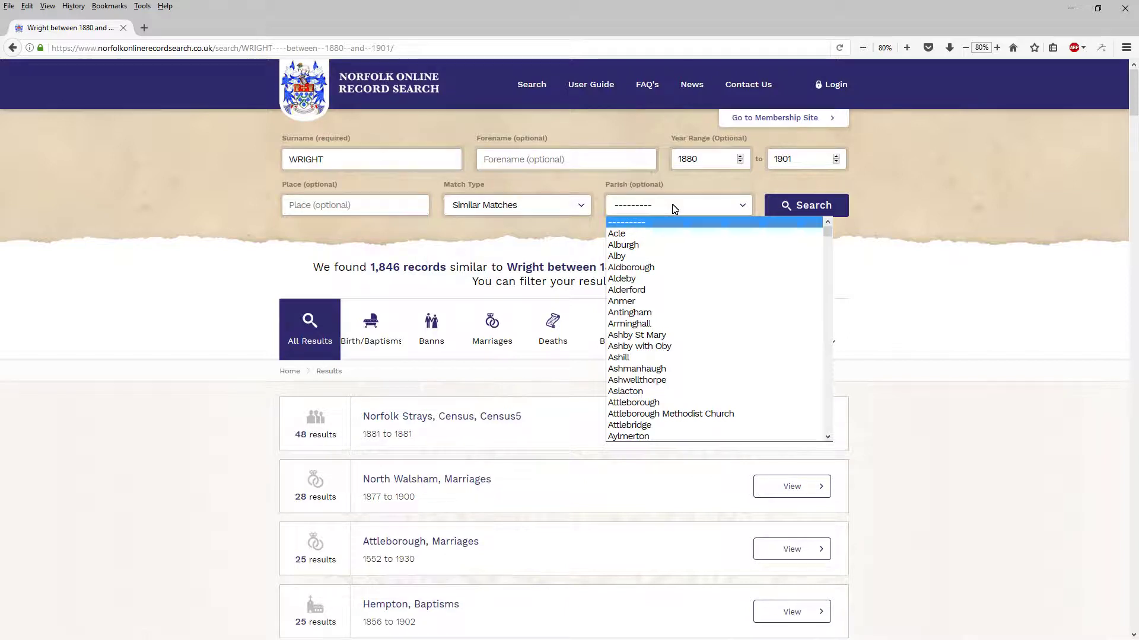
pyautogui.press('End')
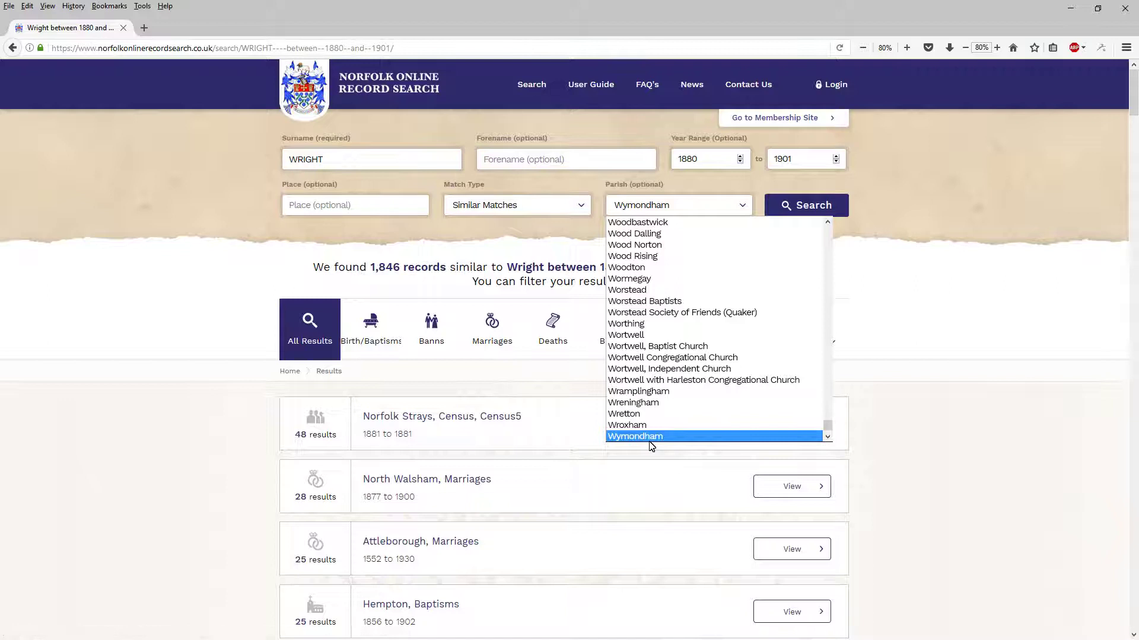
pyautogui.click(672, 205)
pyautogui.press('Home')
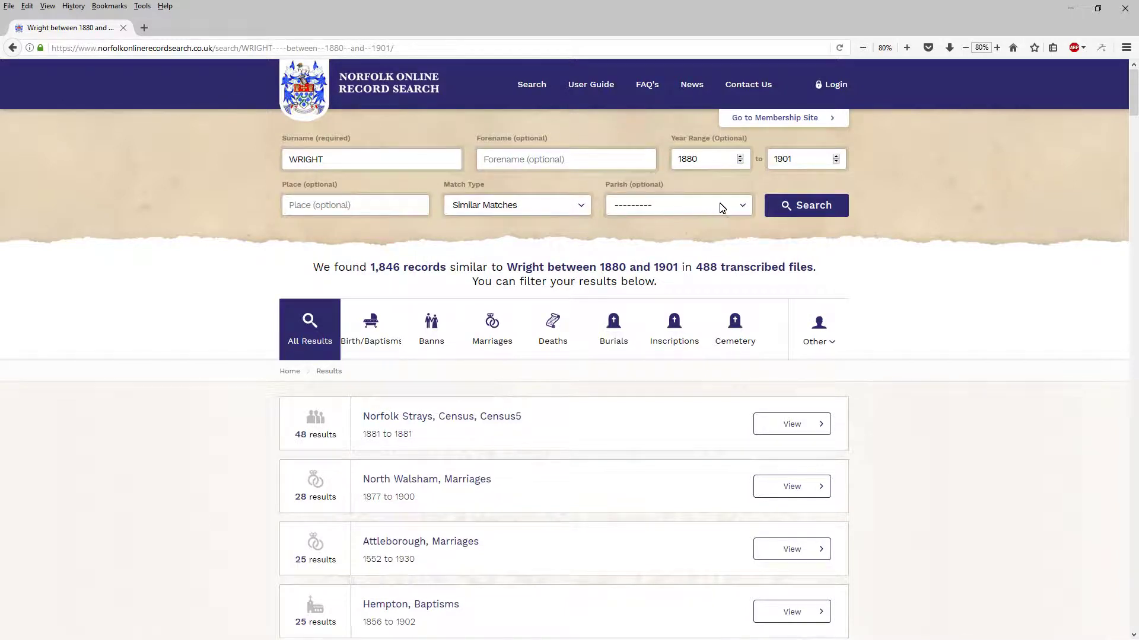
# Restrict the search to the parish of Acle and run it again.
pyautogui.click(741, 205)
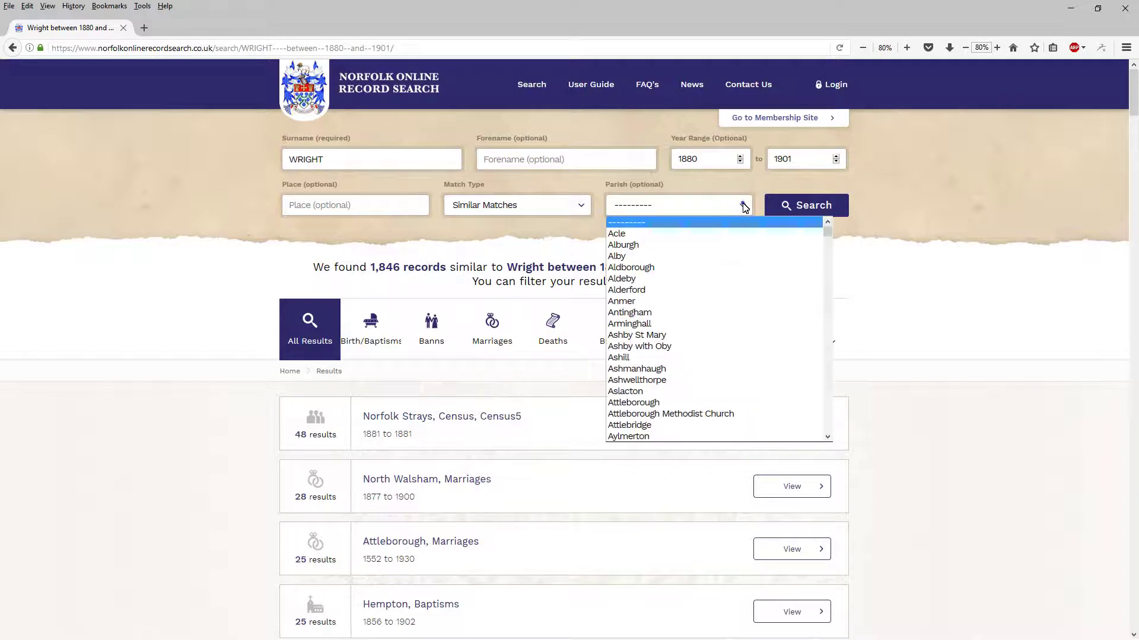
pyautogui.click(686, 234)
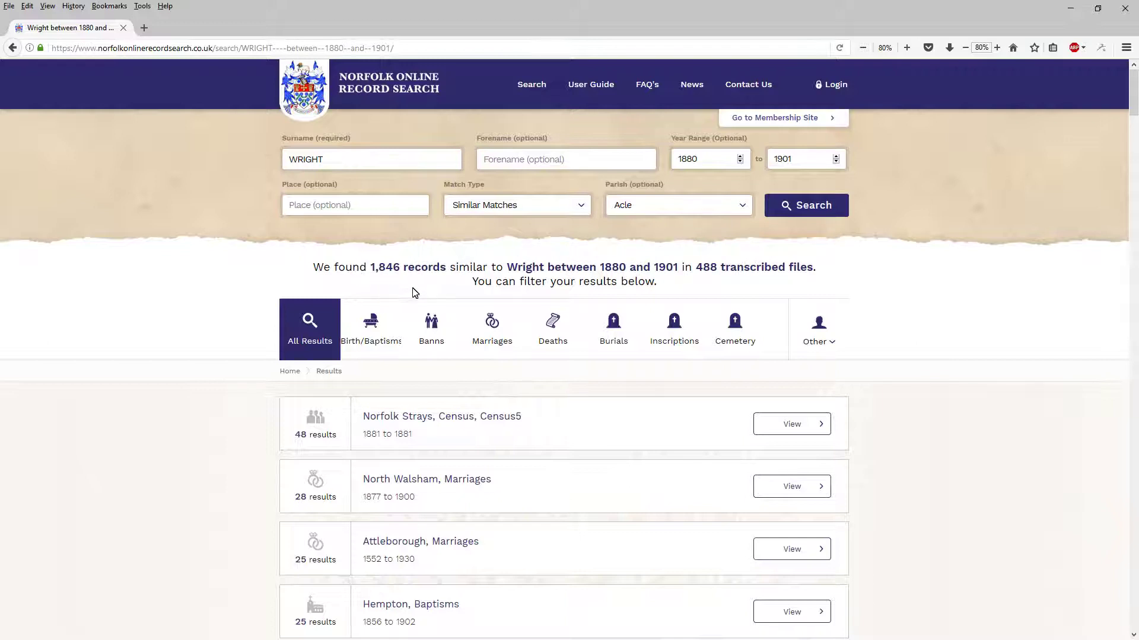
pyautogui.click(814, 205)
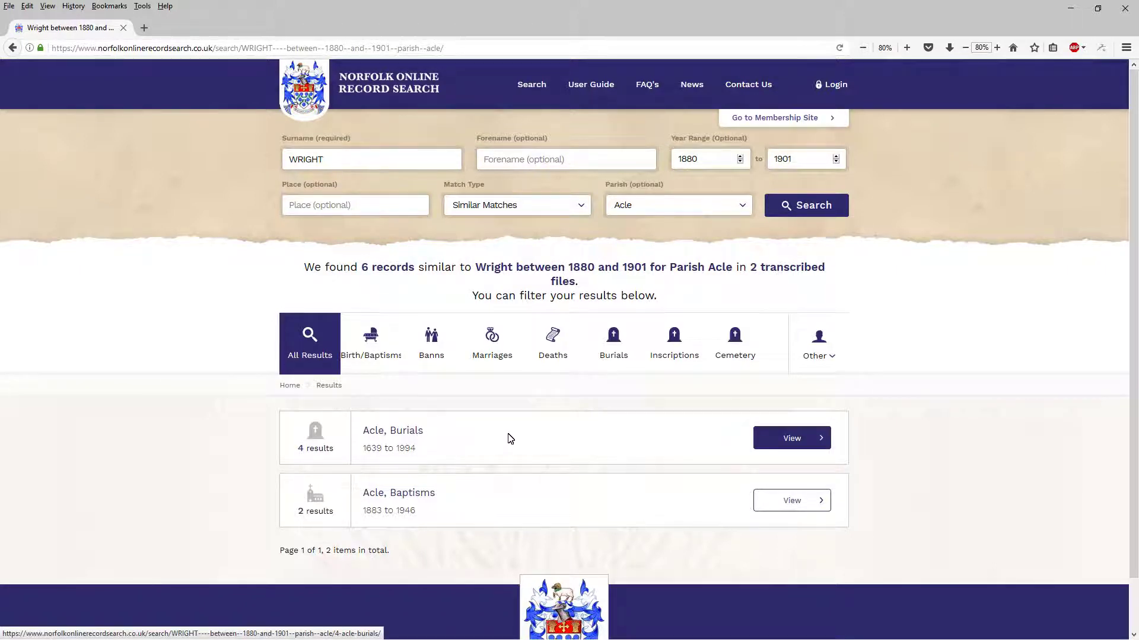
# Open the Acle burials transcript, logging in with the saved member login and password, and look over its entries.
pyautogui.click(796, 444)
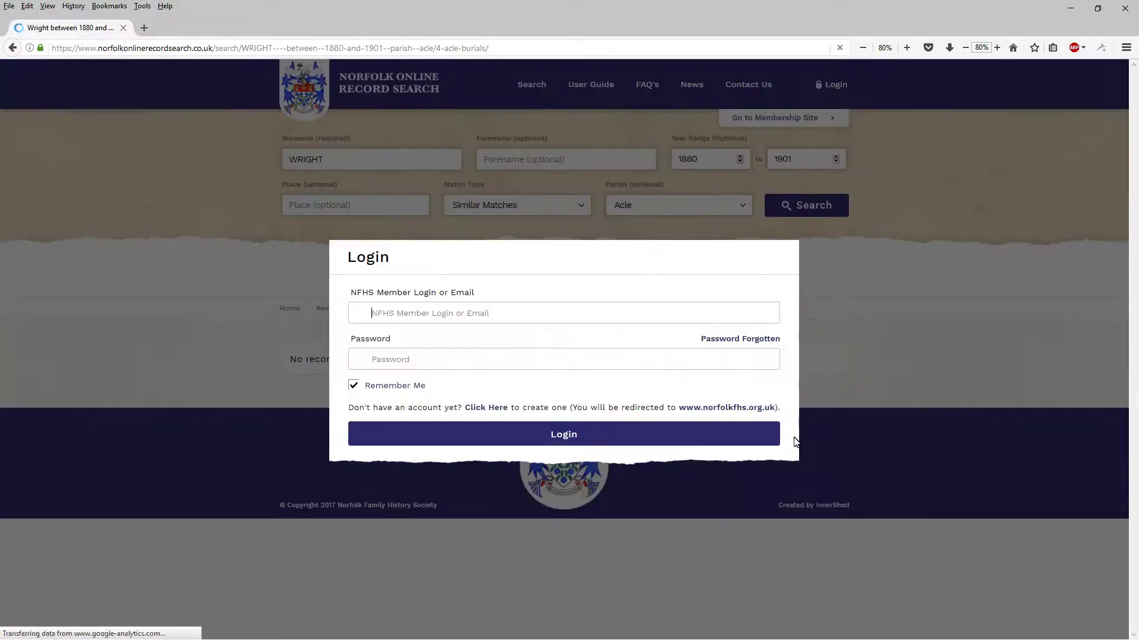
pyautogui.click(569, 307)
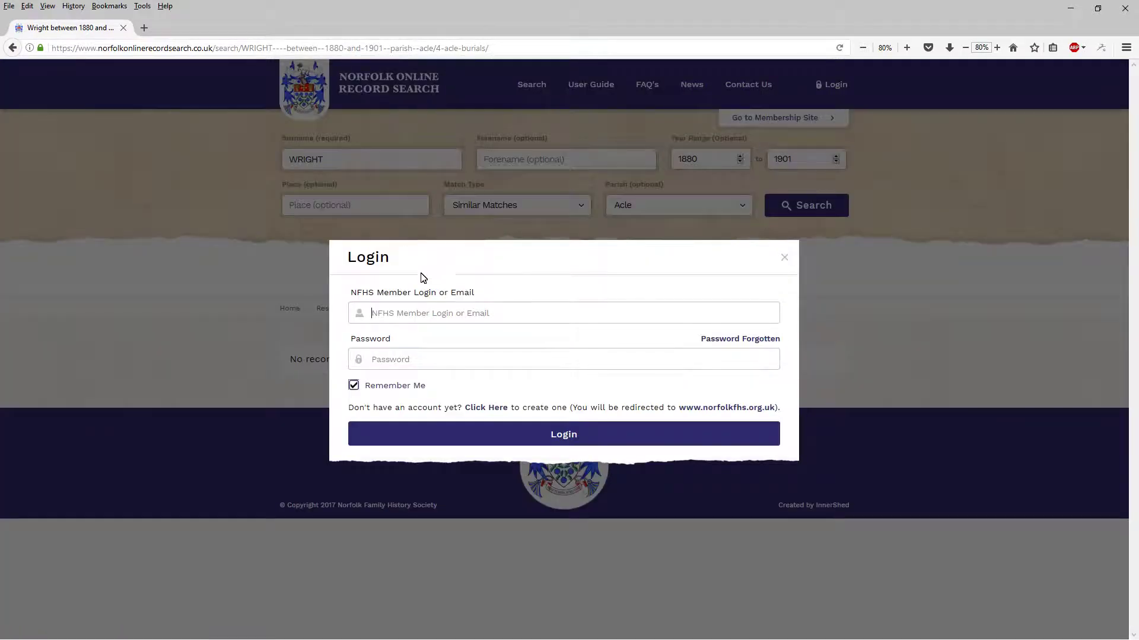
pyautogui.click(406, 313)
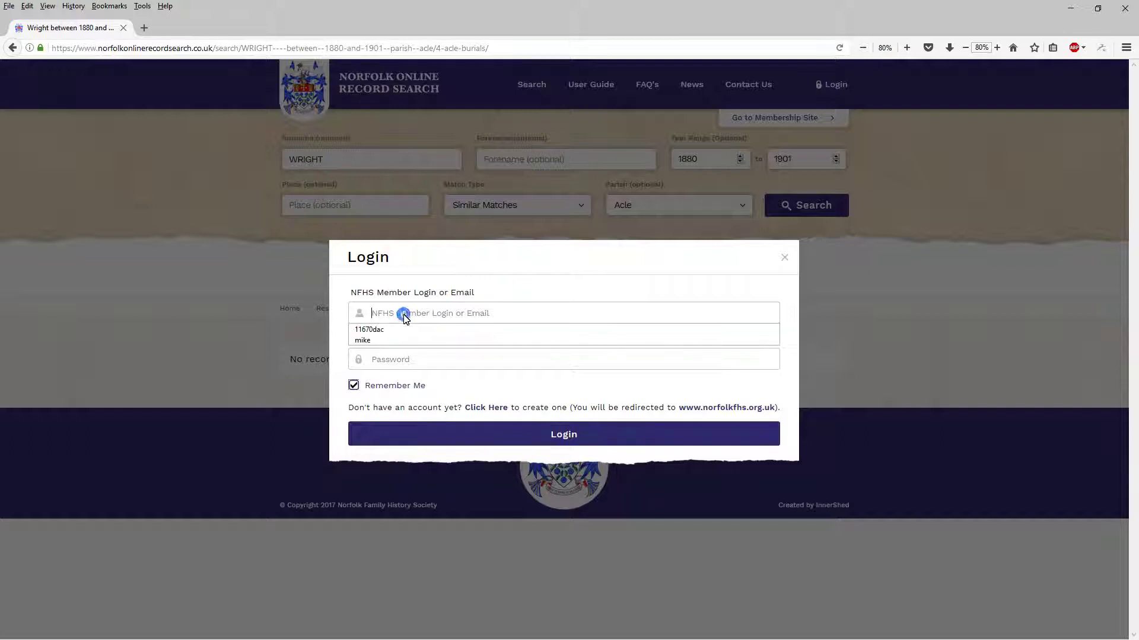
pyautogui.click(373, 330)
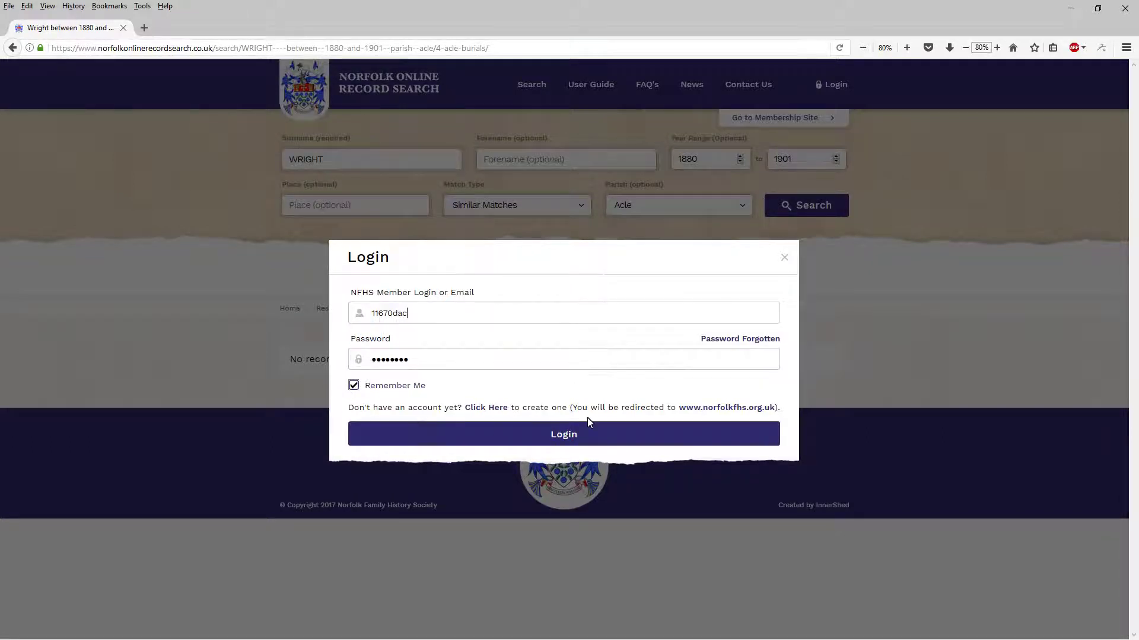
pyautogui.click(578, 433)
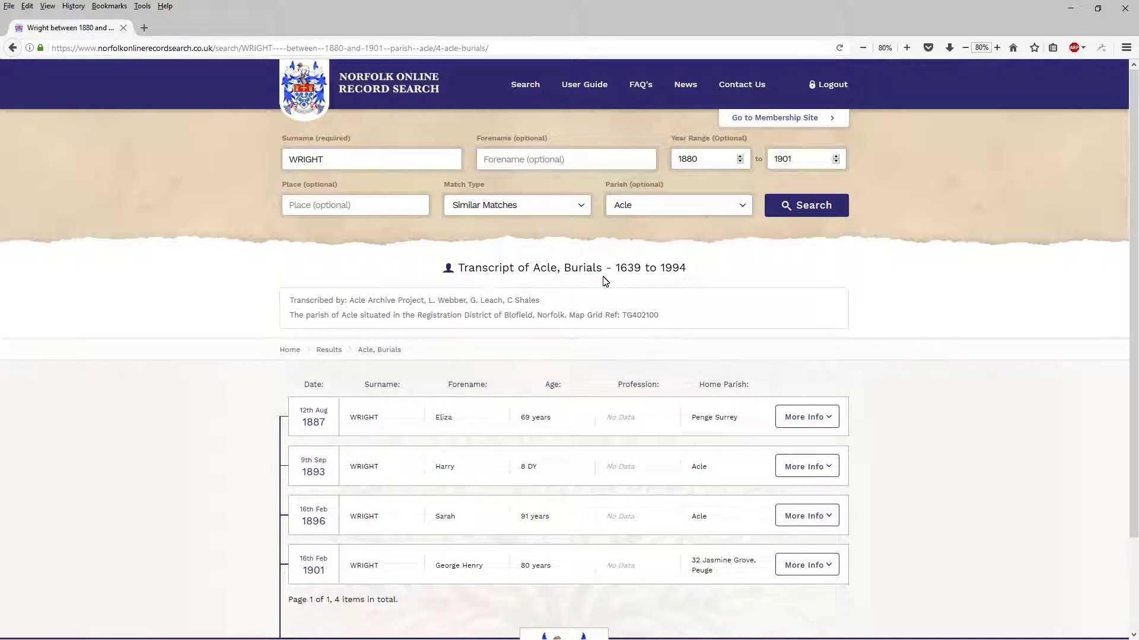
pyautogui.scroll(-3, 798, 306)
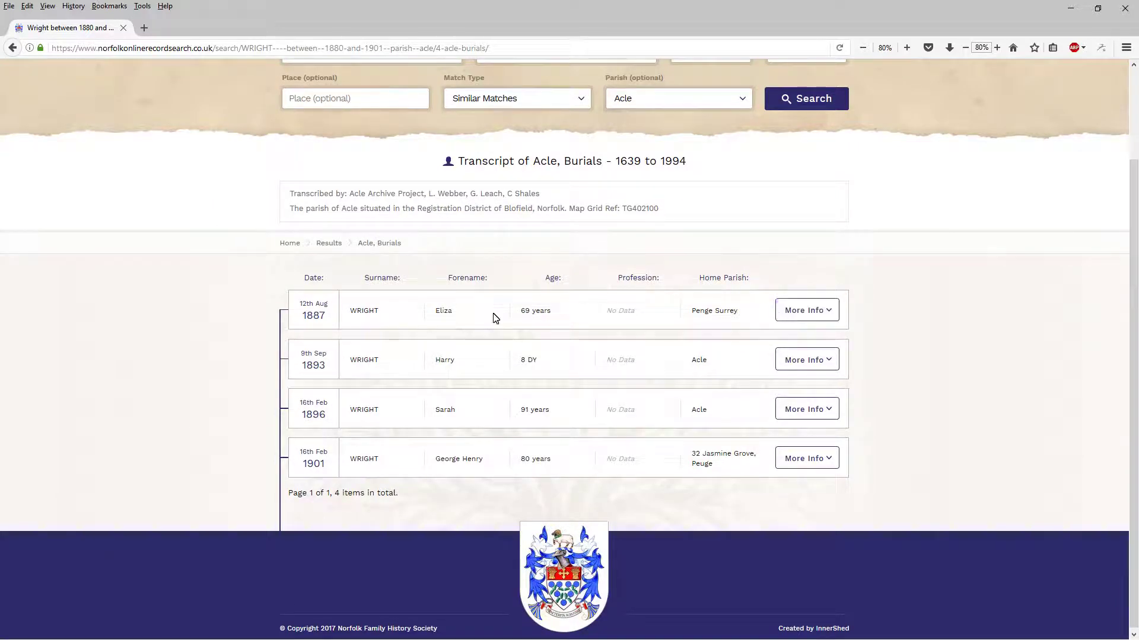
# Go back to the Acle results, check the Marriages, Burials and Birth/Baptisms filters, return to All Results and view the Other record types.
pyautogui.click(10, 48)
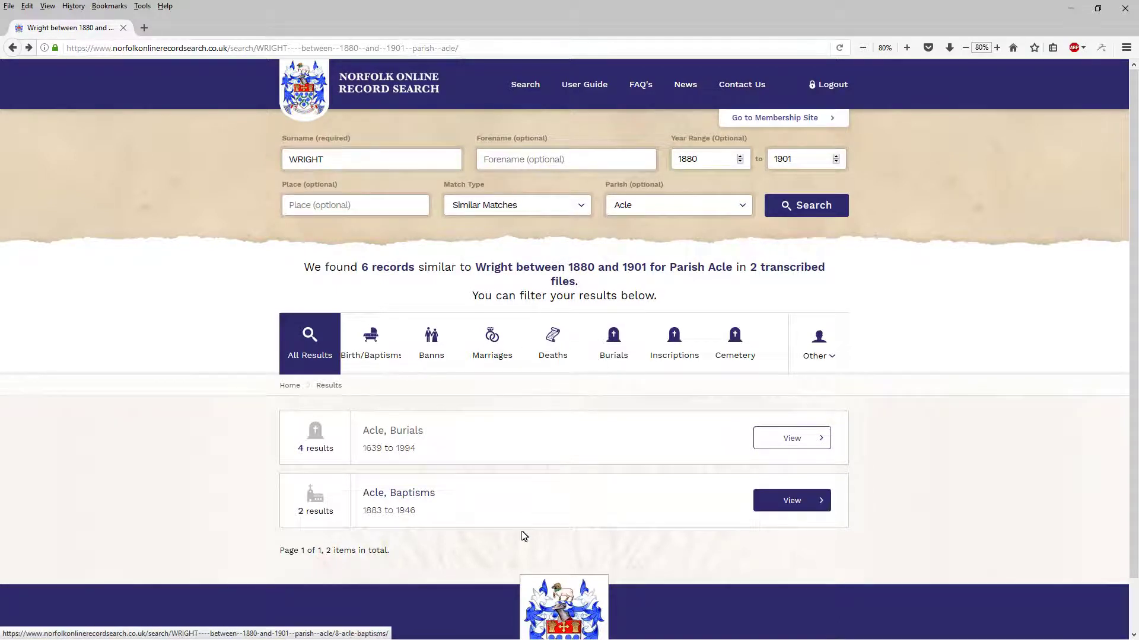
pyautogui.click(488, 357)
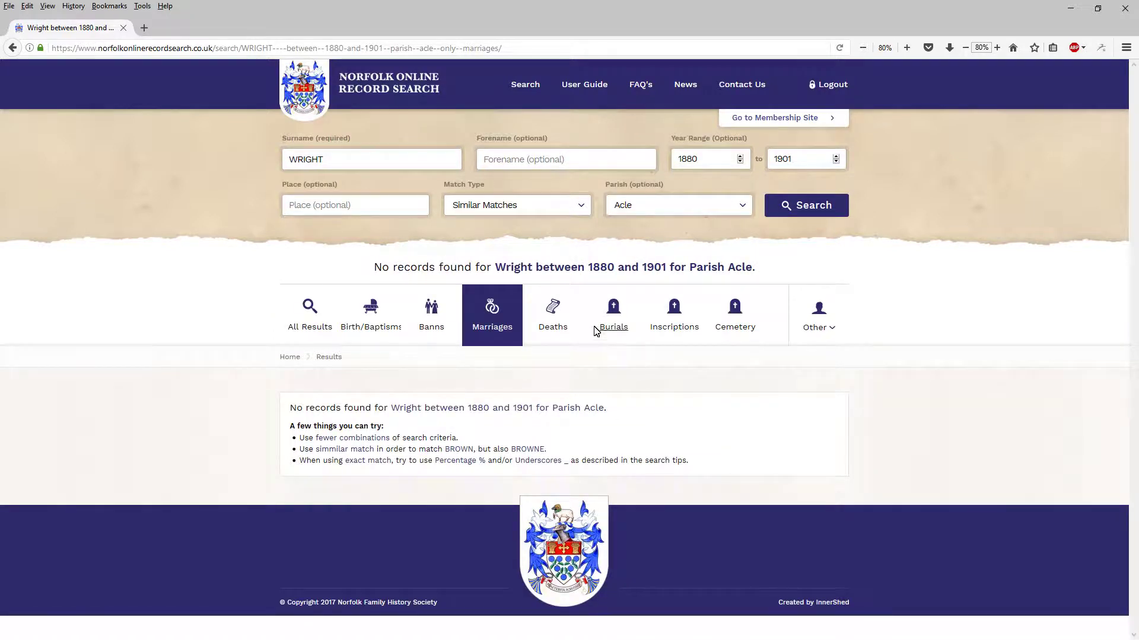
pyautogui.click(614, 327)
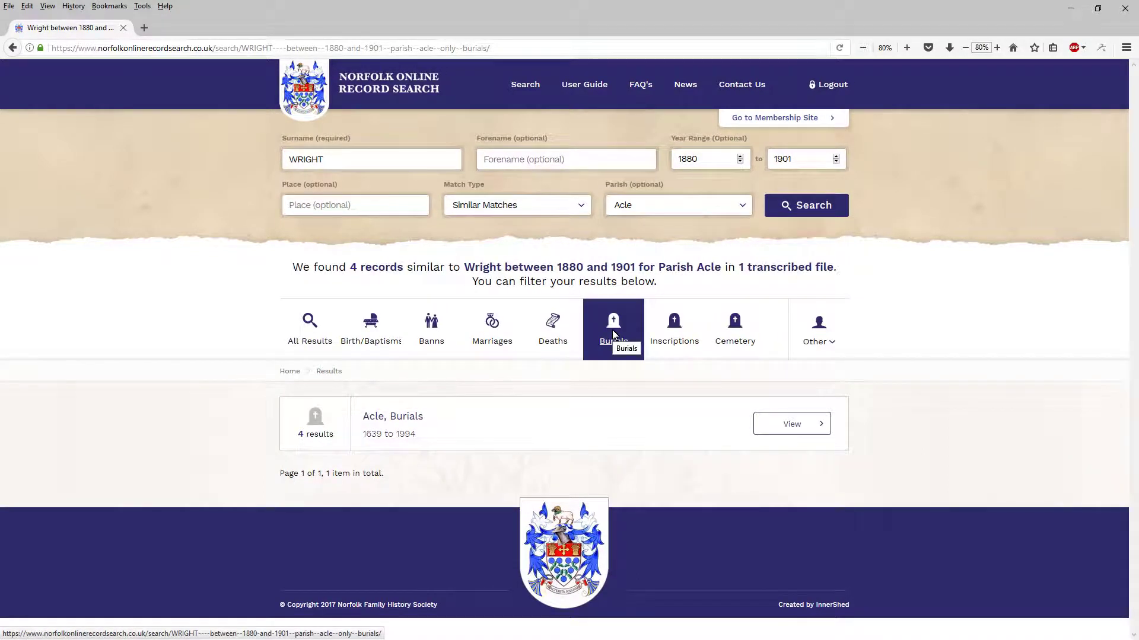
pyautogui.click(371, 342)
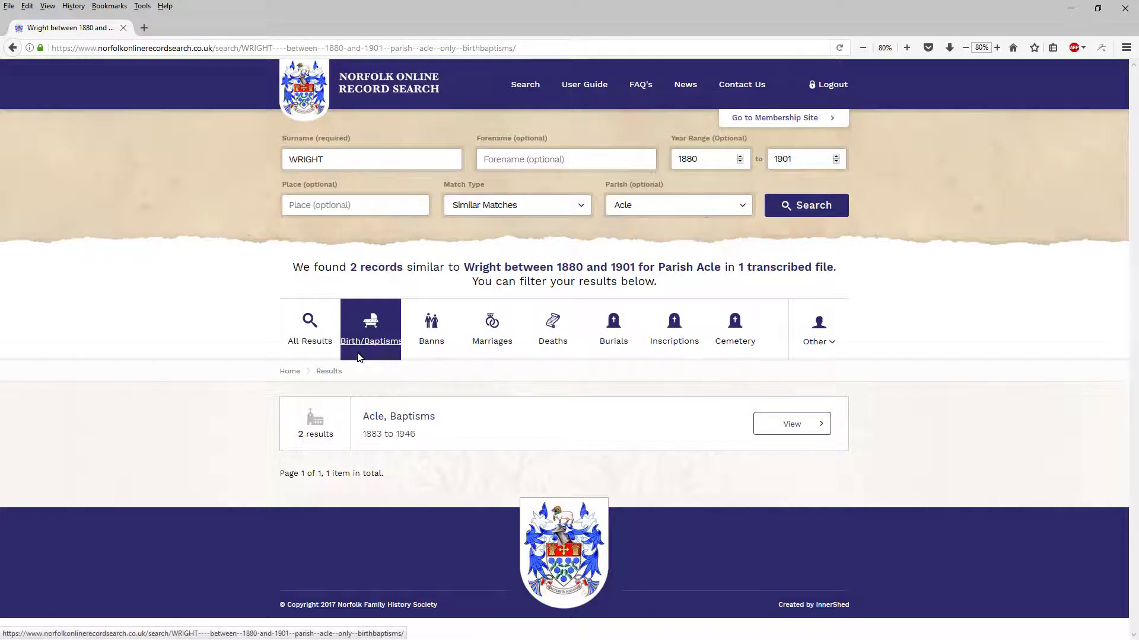
pyautogui.click(308, 342)
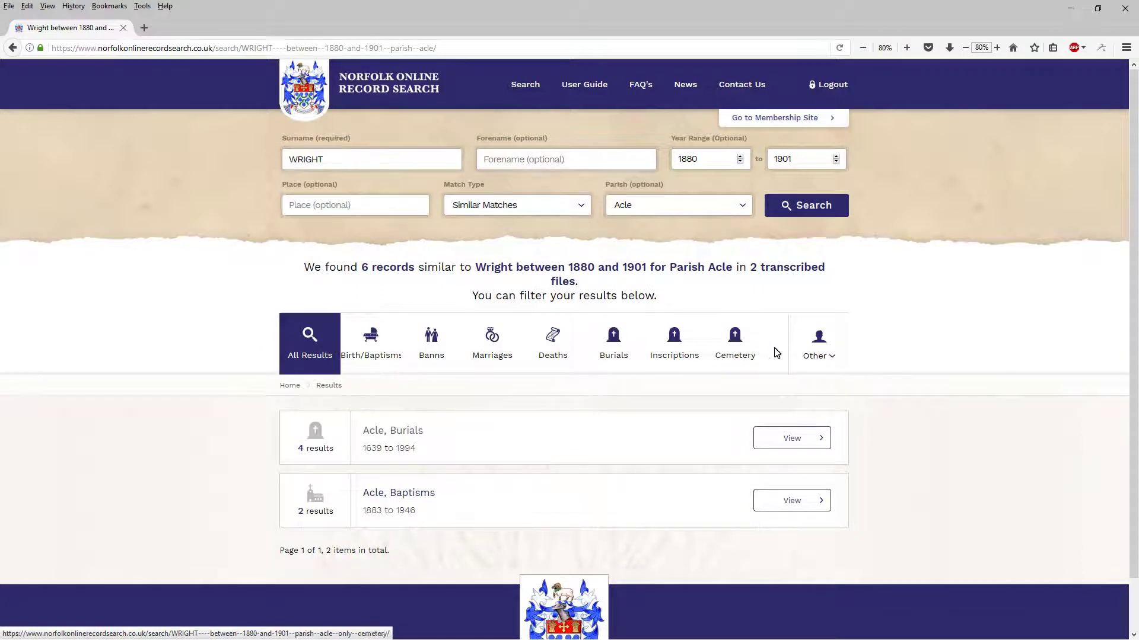
pyautogui.click(834, 364)
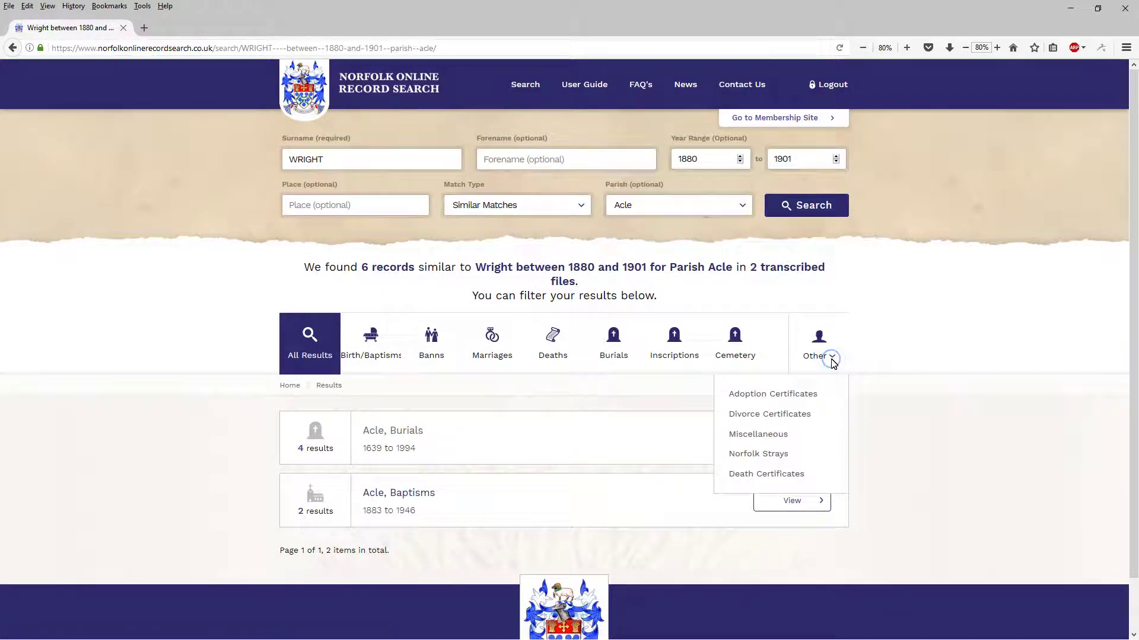
pyautogui.click(830, 360)
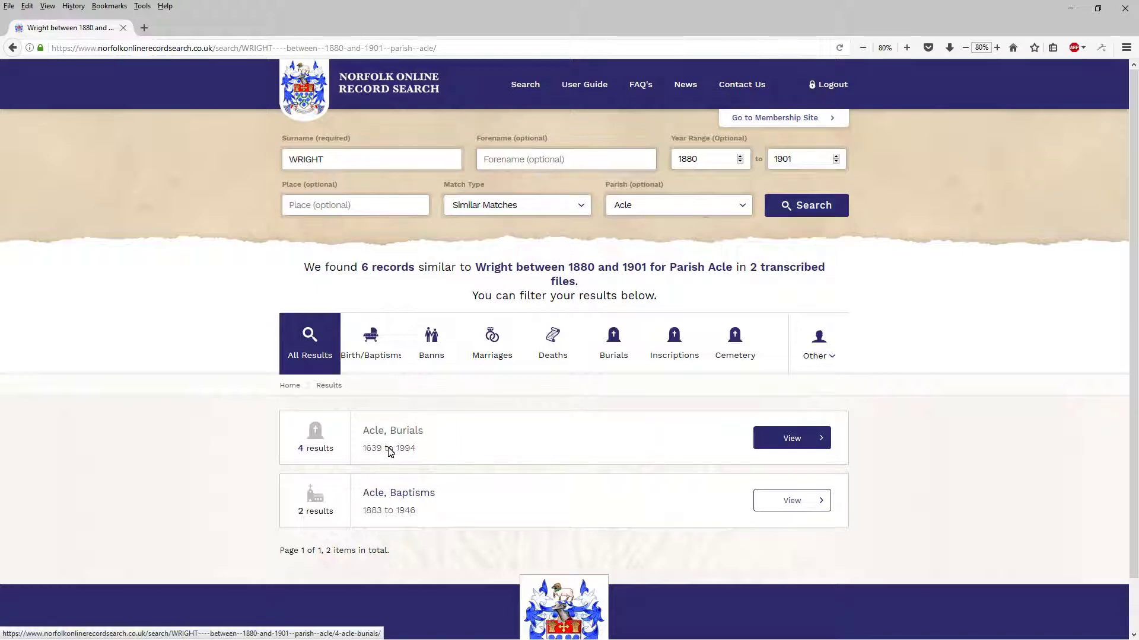
# Open the Acle burials transcript and expand the extra details of the burial dated 12th Aug 1887.
pyautogui.click(789, 439)
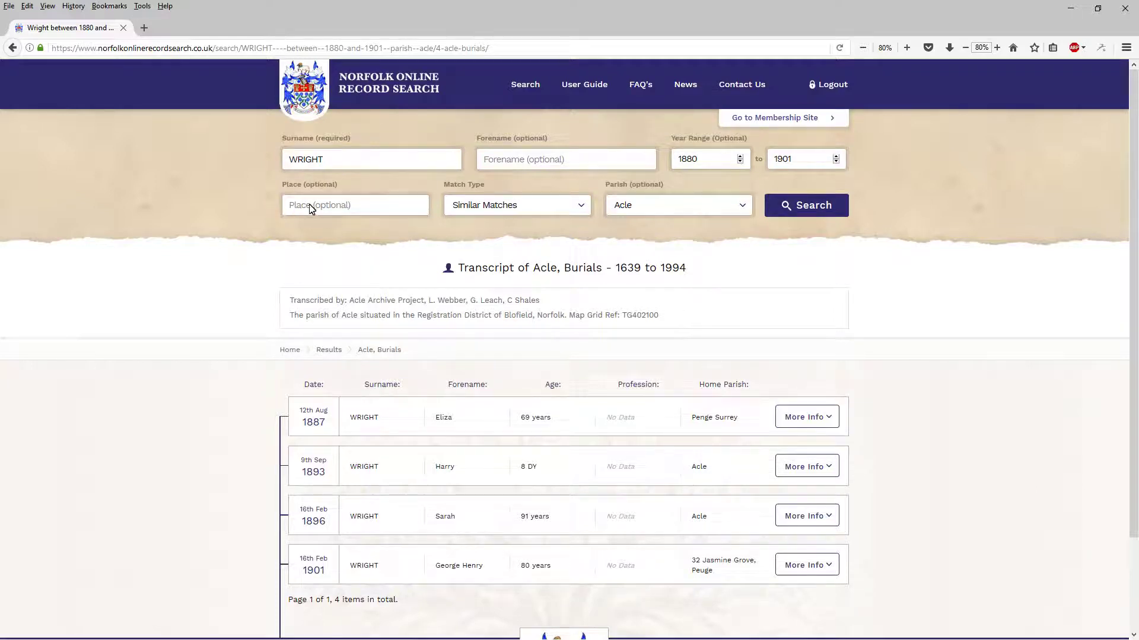
pyautogui.click(805, 420)
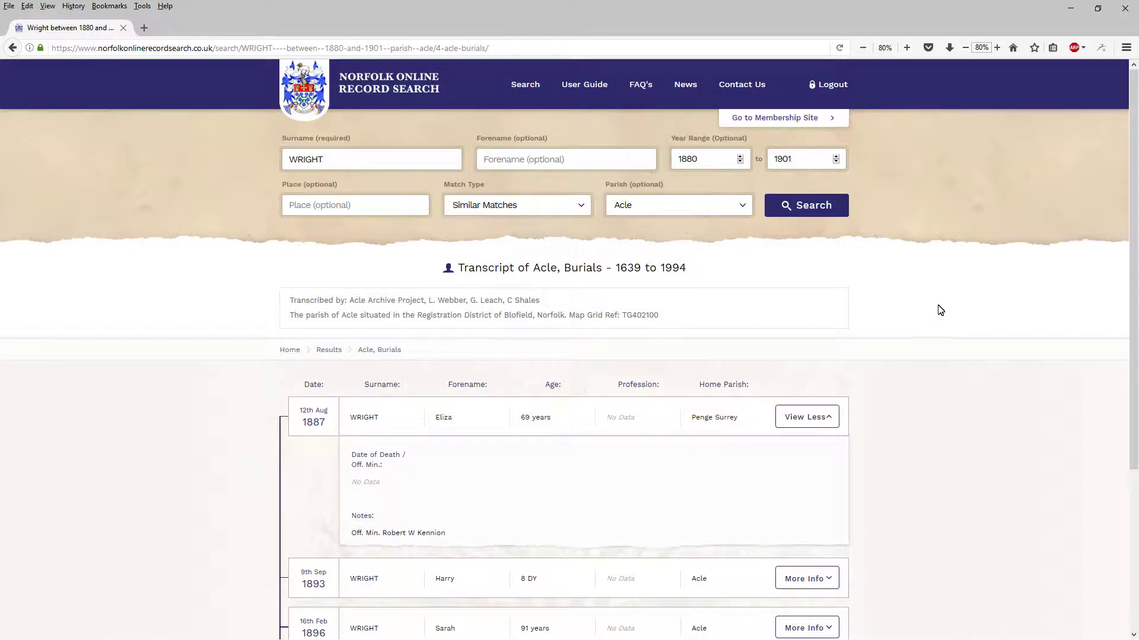
pyautogui.scroll(-3, 1129, 225)
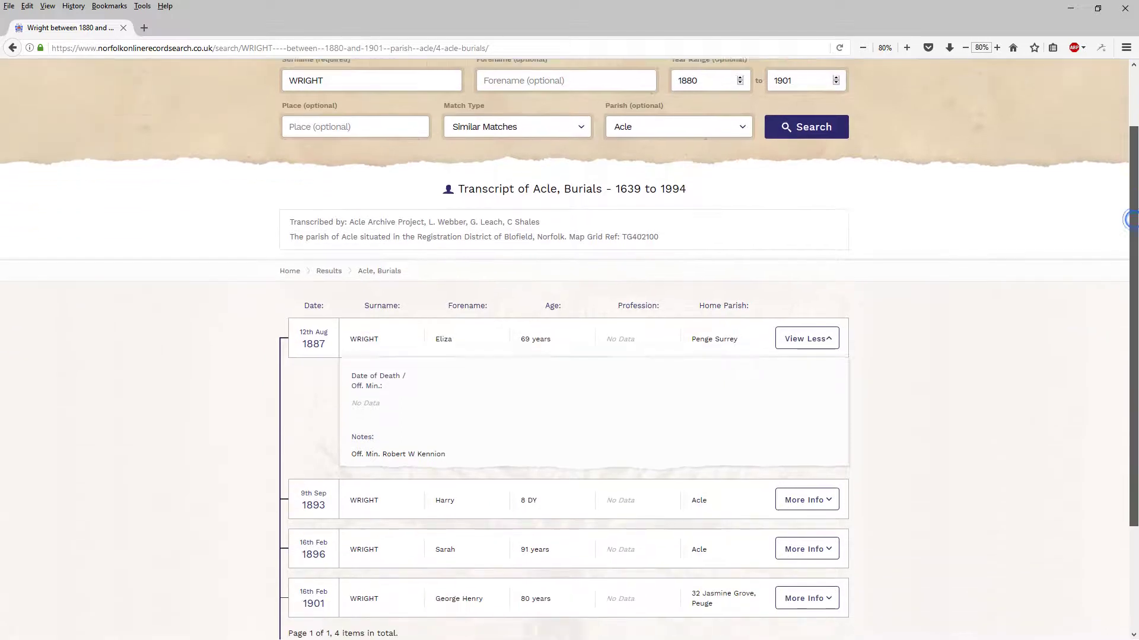
# Expand the extra details of the 9th Sep 1893 and 16th Feb 1896 burials, and select the page's full web address.
pyautogui.scroll(-2, 1130, 220)
pyautogui.click(812, 445)
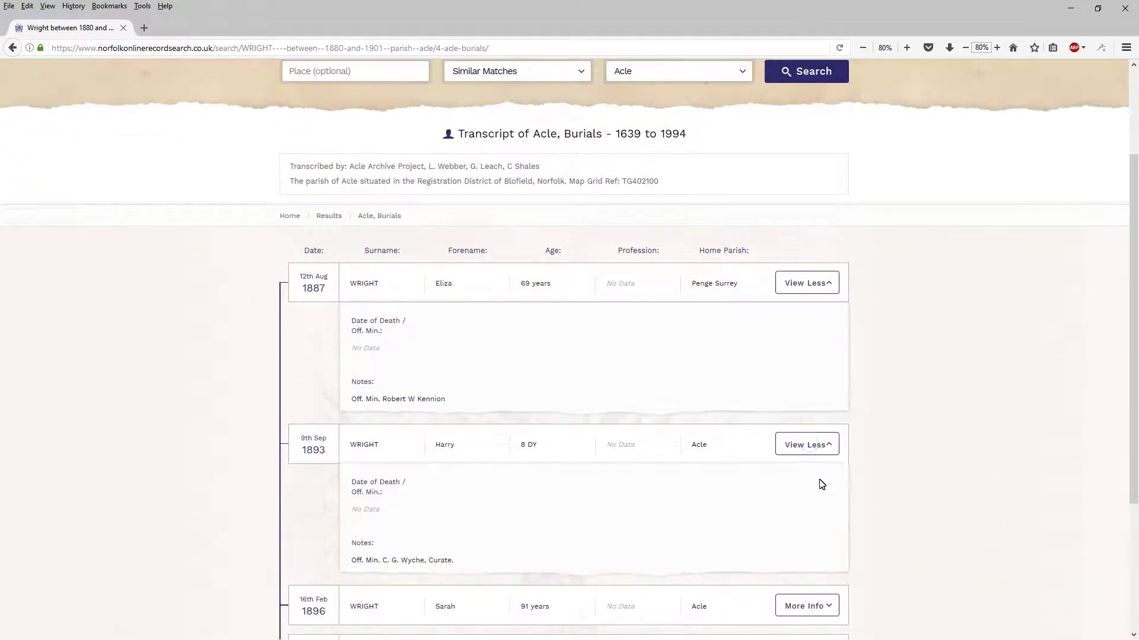
pyautogui.click(805, 605)
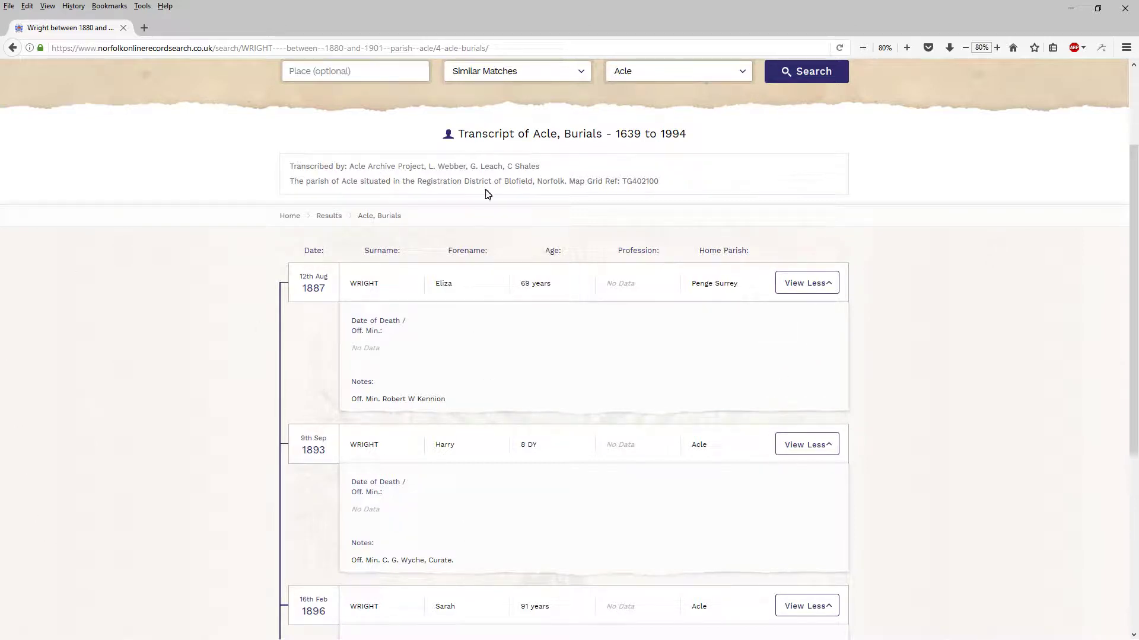
pyautogui.moveTo(497, 51); pyautogui.dragTo(43, 88)
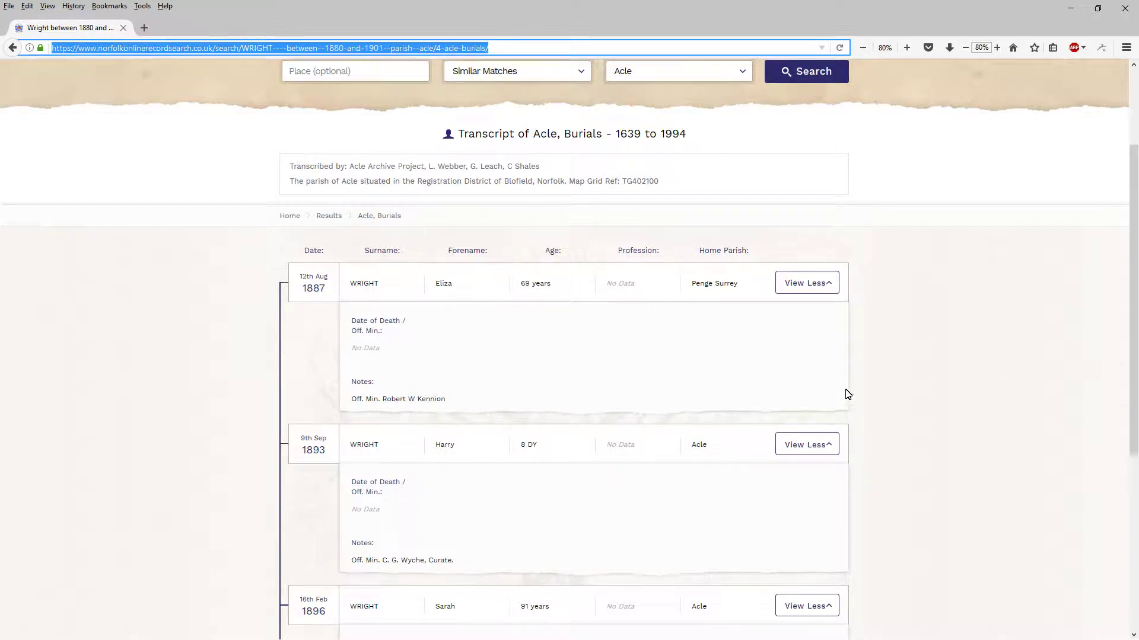
# Restrict the Acle burials search to the place penge and run it again.
pyautogui.moveTo(1135, 422); pyautogui.dragTo(1101, 308)
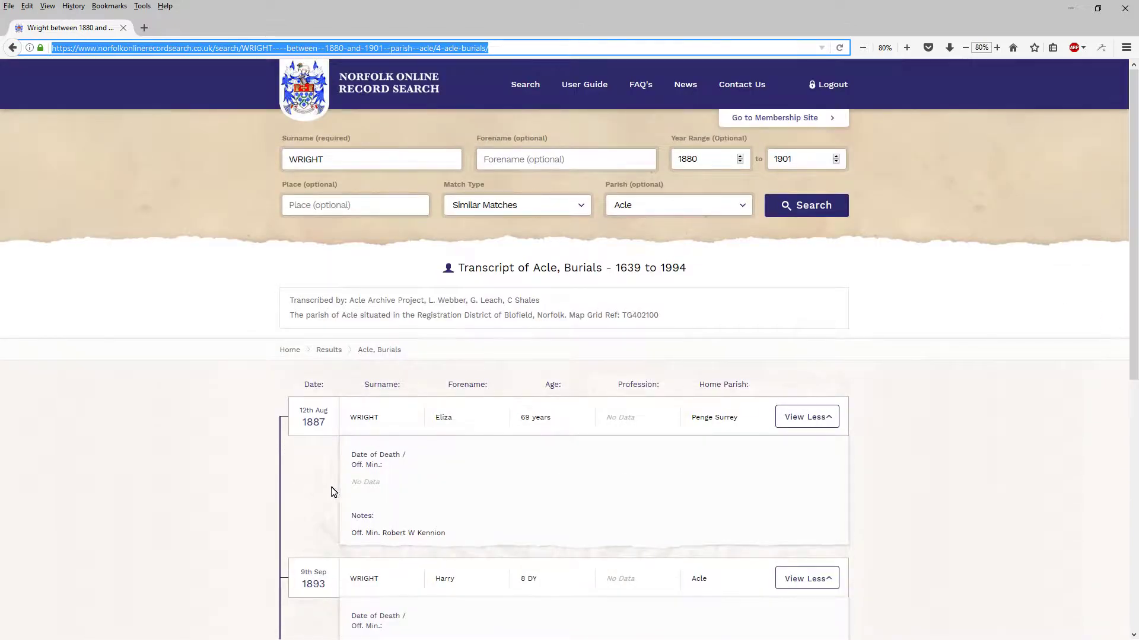
pyautogui.click(302, 207)
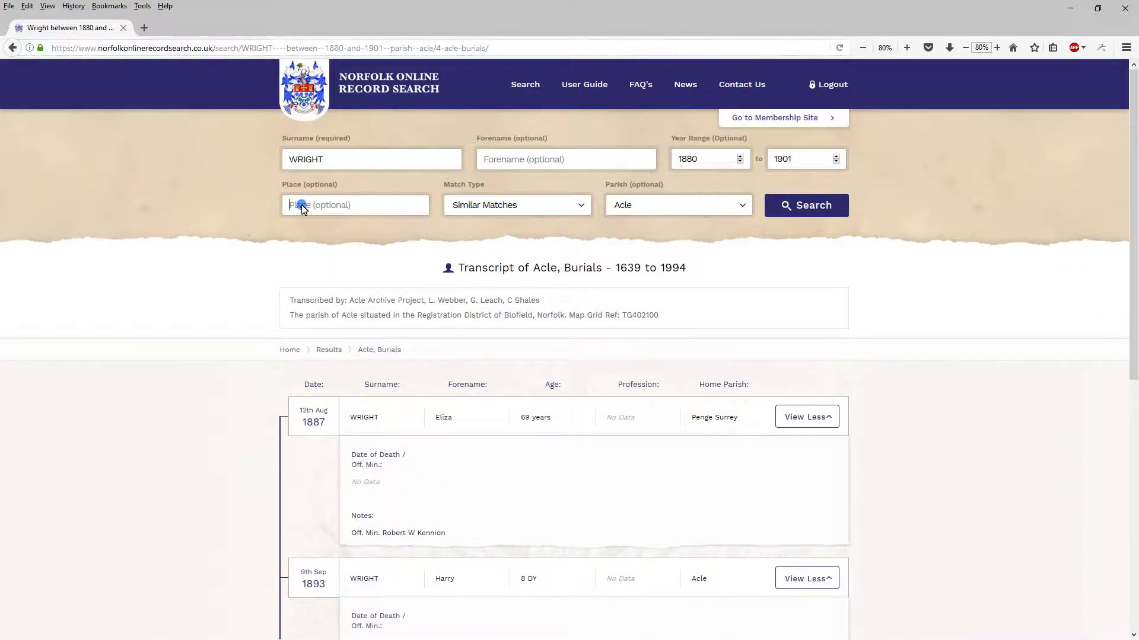
pyautogui.write('pr')
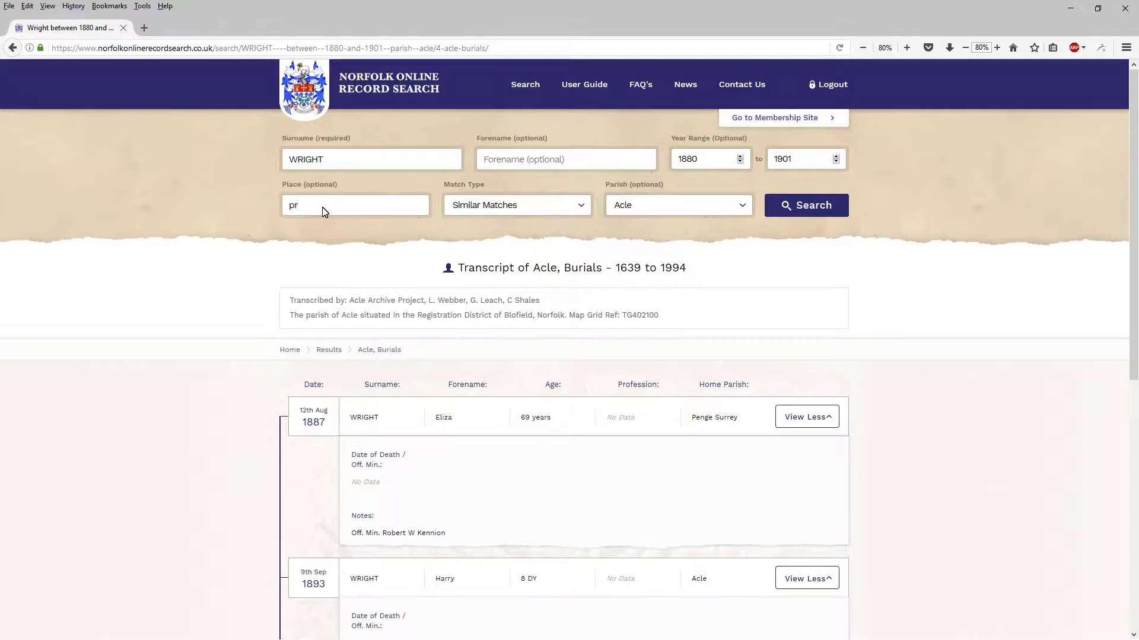
pyautogui.press('BackSpace')
pyautogui.write('enge')
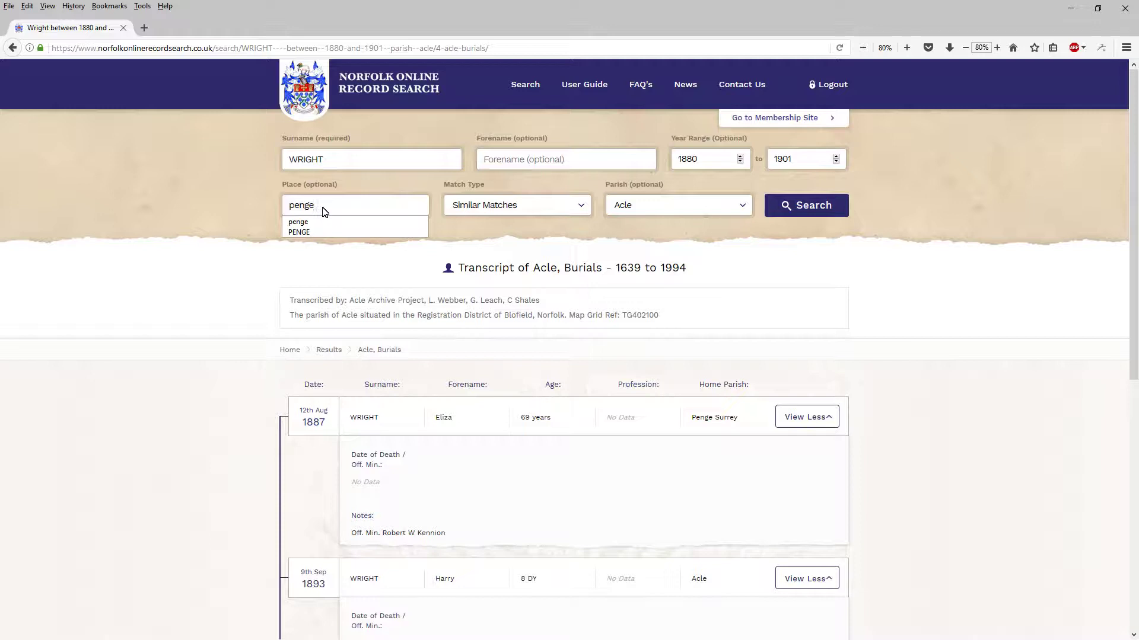
pyautogui.click(419, 244)
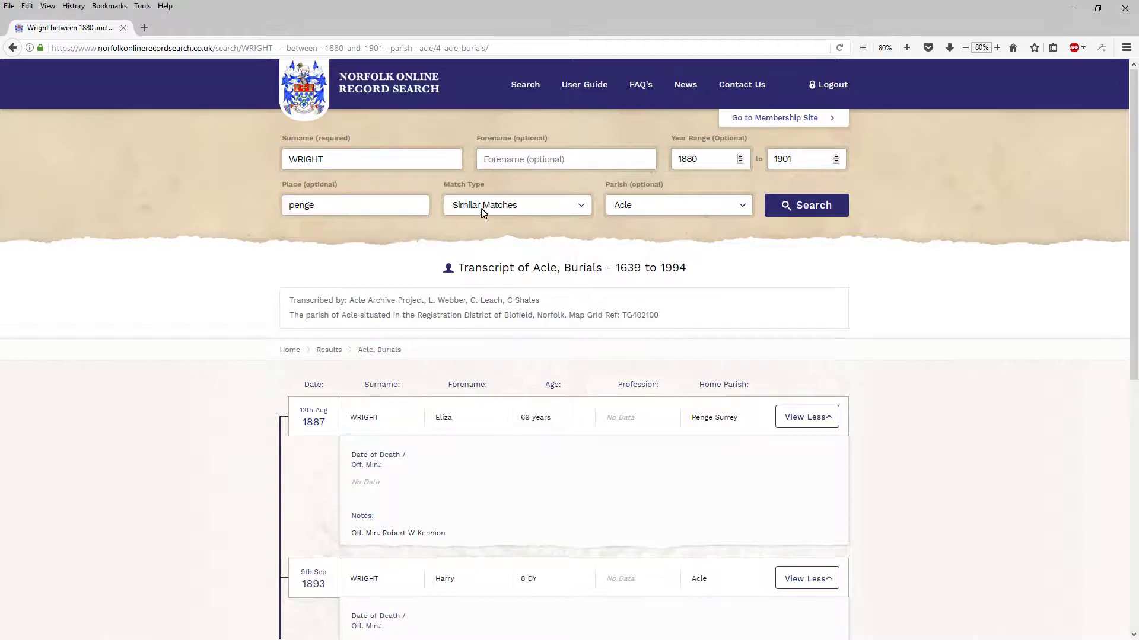
pyautogui.click(818, 209)
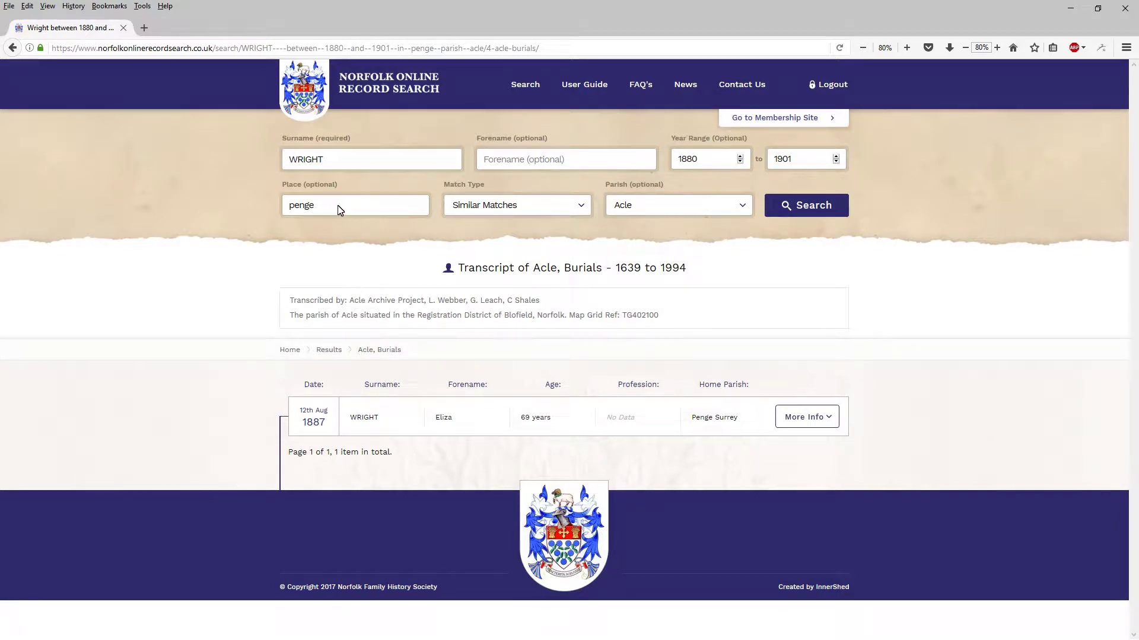
# Clear the place and parish restrictions and rerun the search.
pyautogui.press('BackSpace')
pyautogui.press('BackSpace')
pyautogui.press('BackSpace')
pyautogui.press('BackSpace')
pyautogui.press('BackSpace')
pyautogui.click(697, 213)
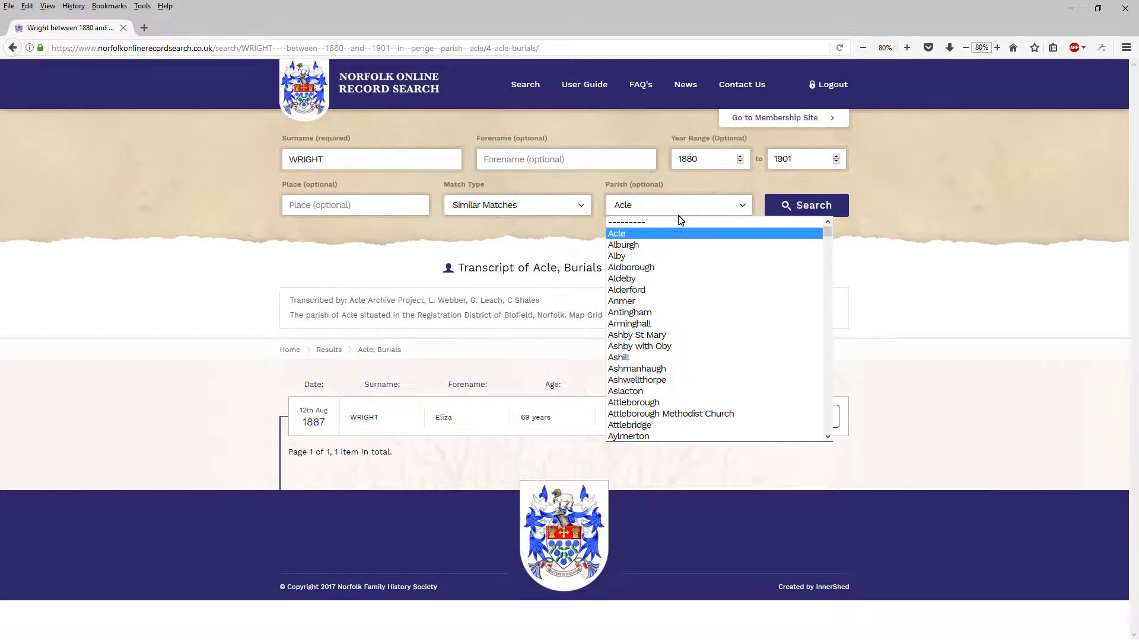
pyautogui.click(671, 222)
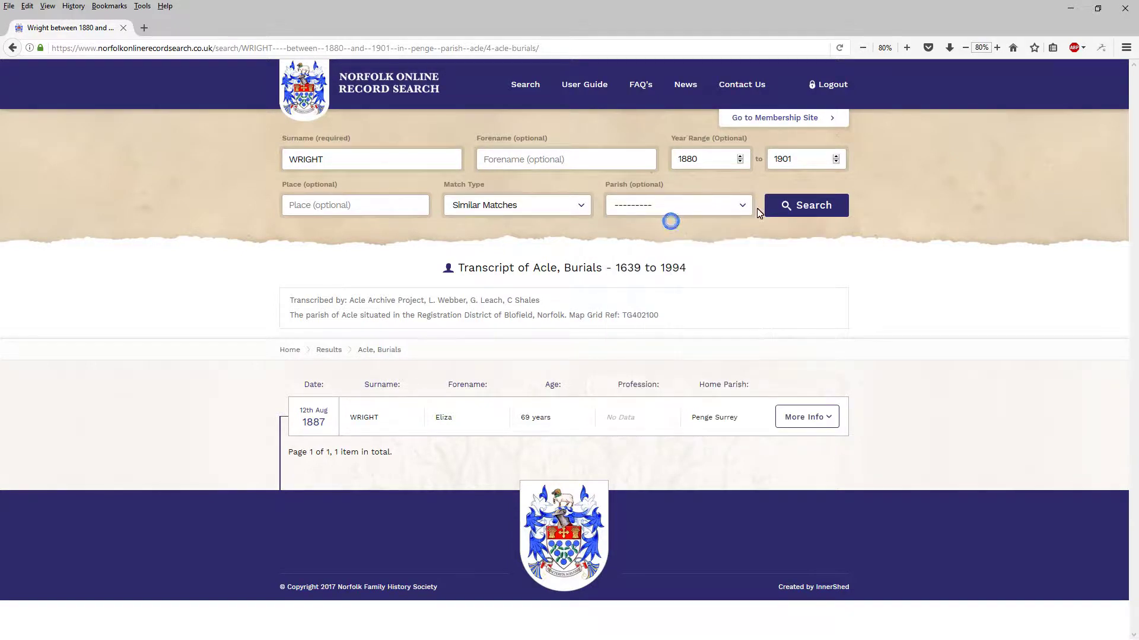
pyautogui.click(800, 206)
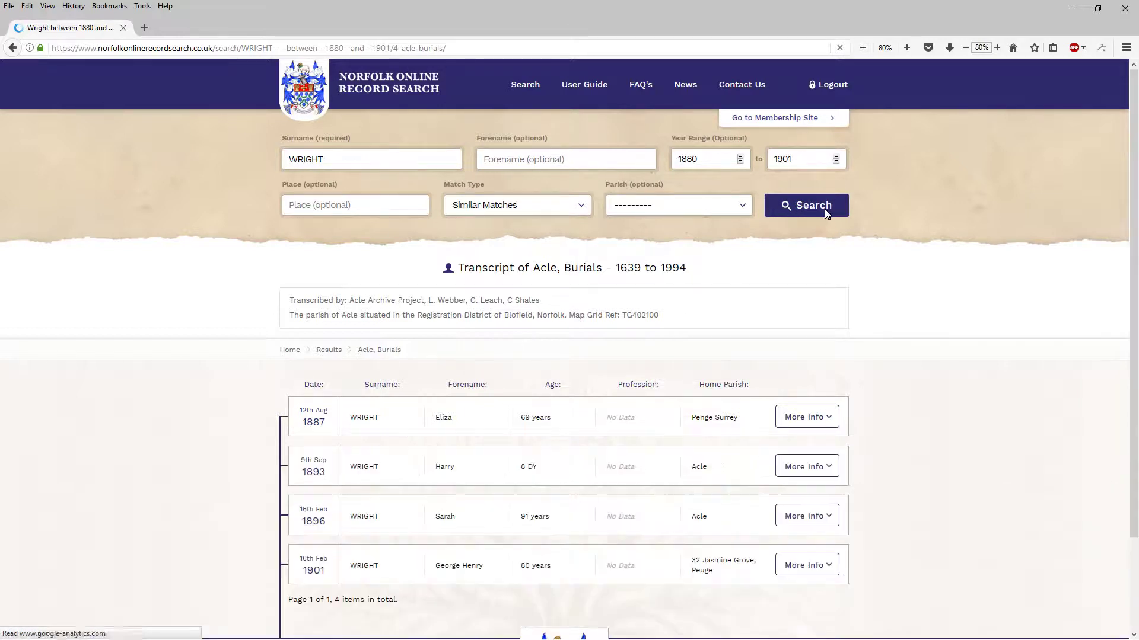
# Look over the Acle burials entries and submit the unrestricted search once more.
pyautogui.scroll(-3, 452, 449)
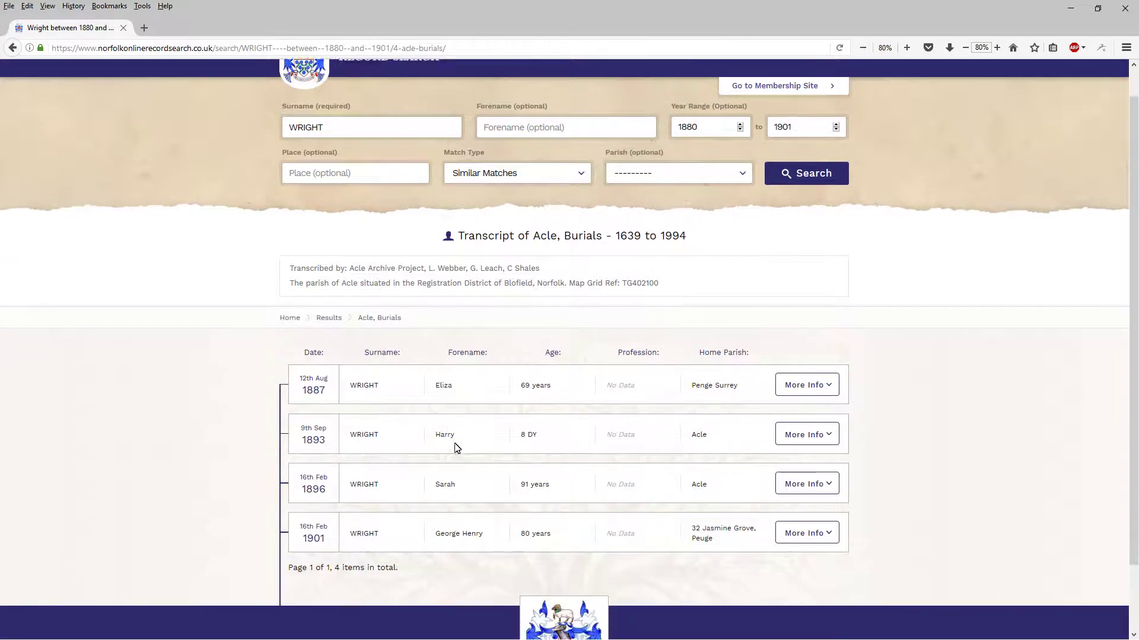
pyautogui.scroll(3, 453, 444)
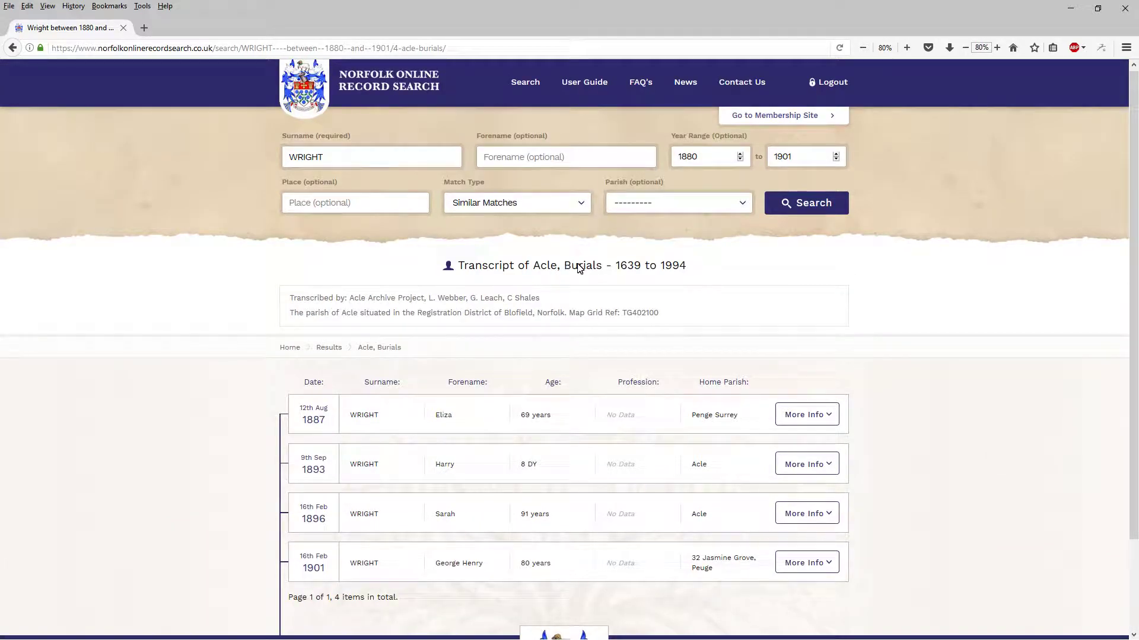
pyautogui.click(814, 204)
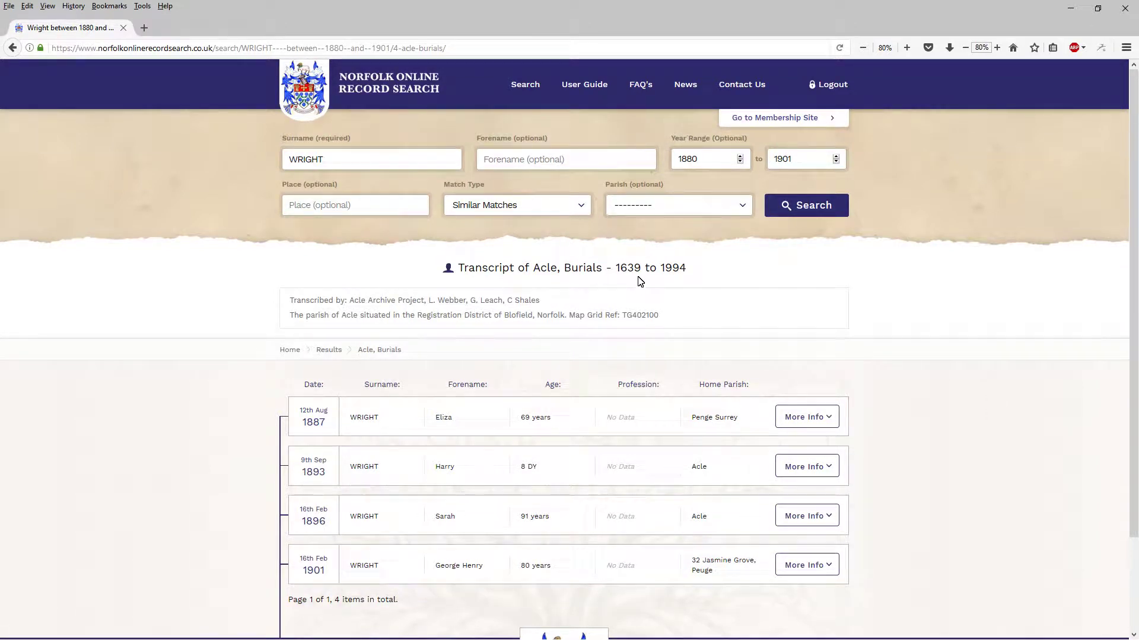
# Return to the site's home page and run a new wildcard surname search for wri%.
pyautogui.click(290, 350)
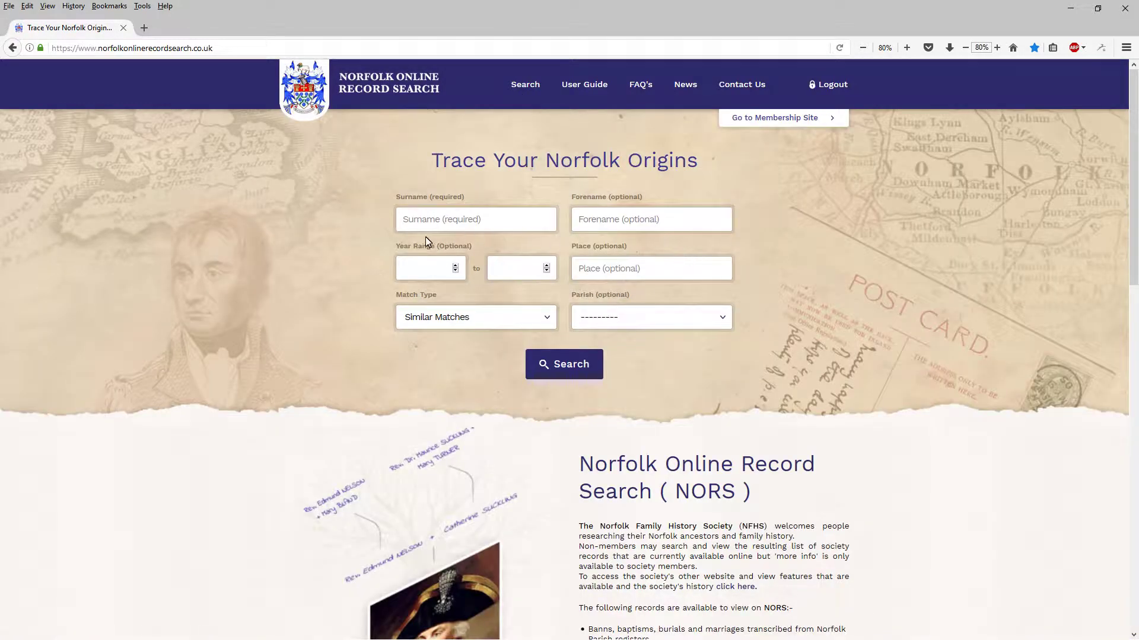
pyautogui.click(417, 220)
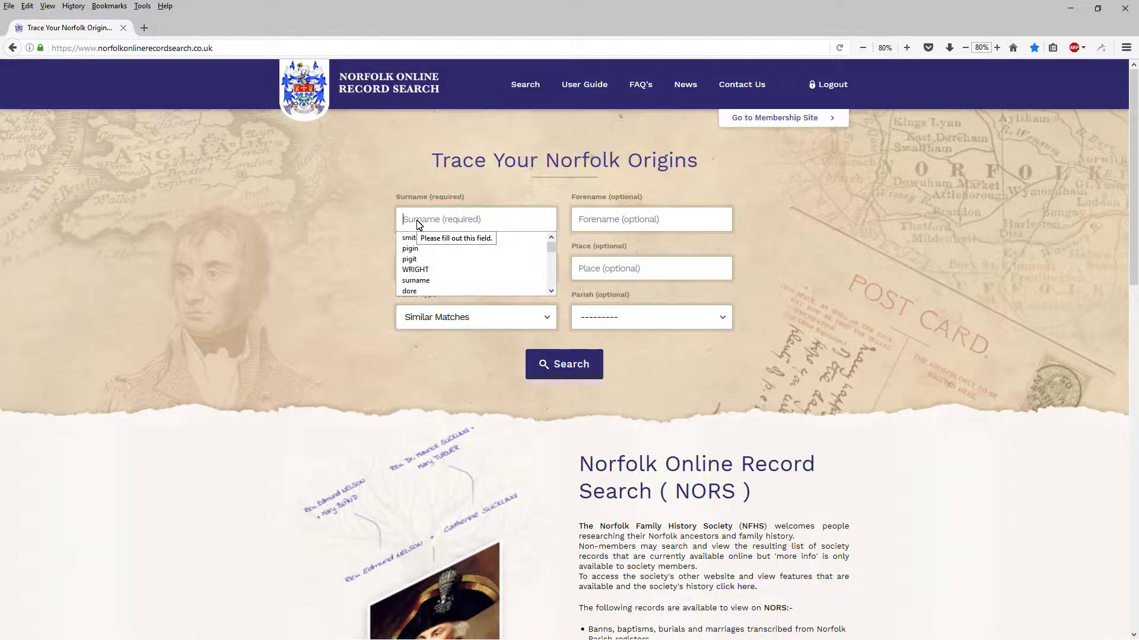
pyautogui.write('Wri')
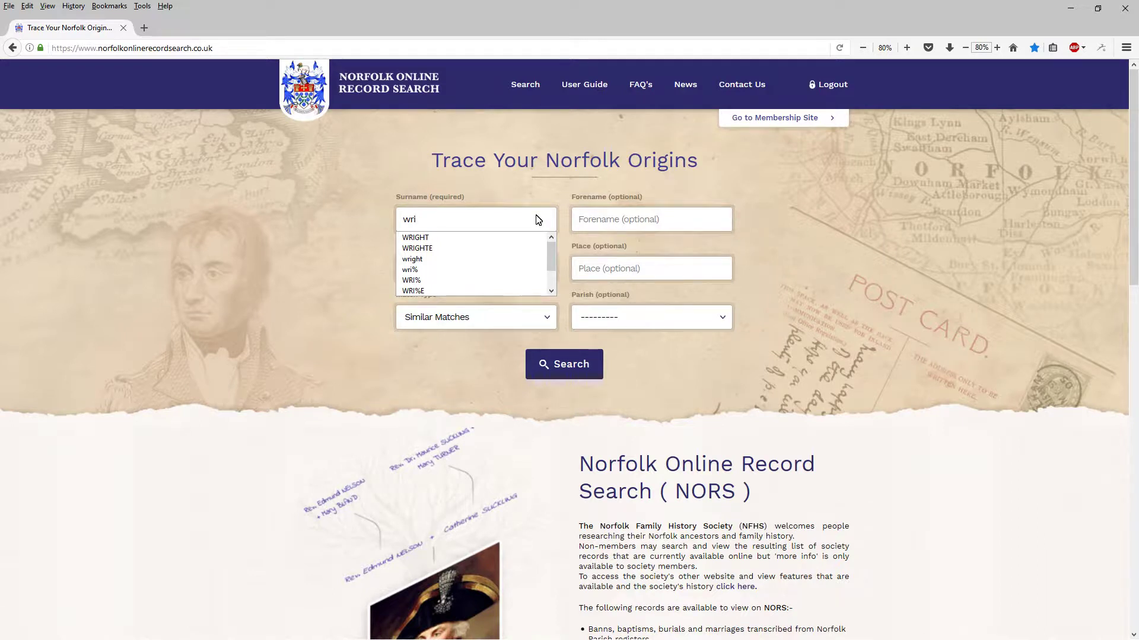
pyautogui.write('&')
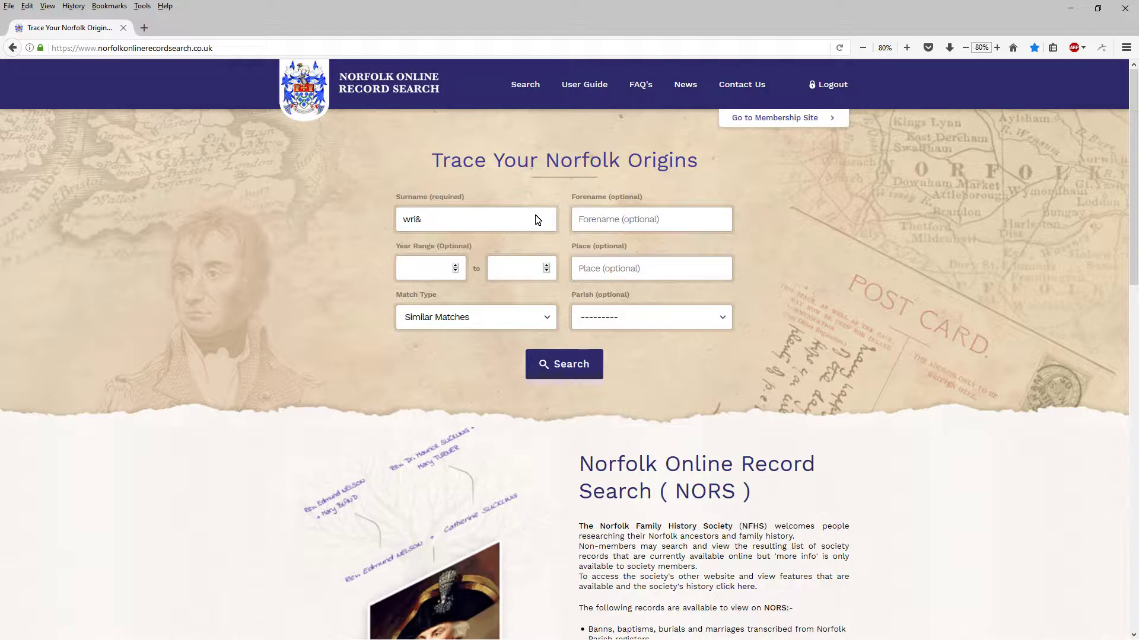
pyautogui.press('BackSpace')
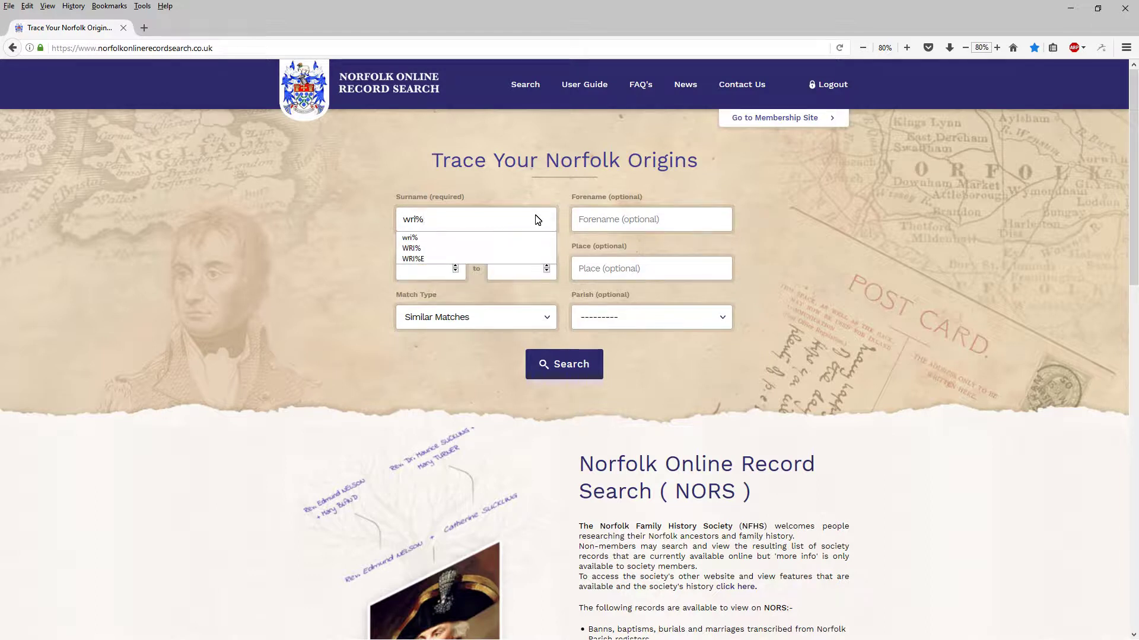
pyautogui.press('Escape')
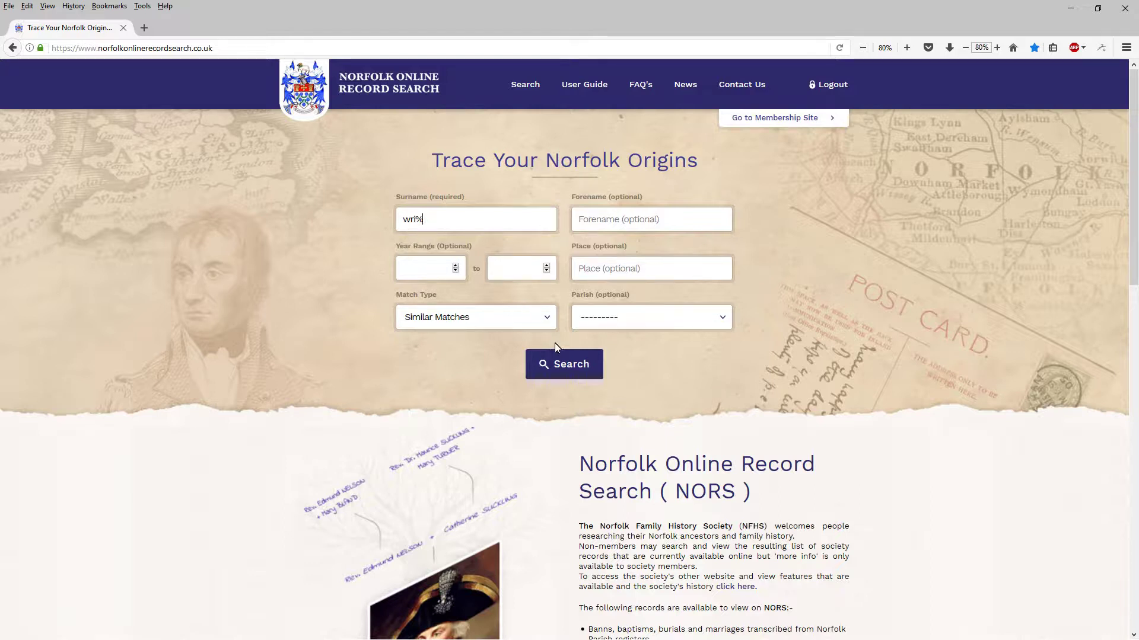
pyautogui.click(564, 364)
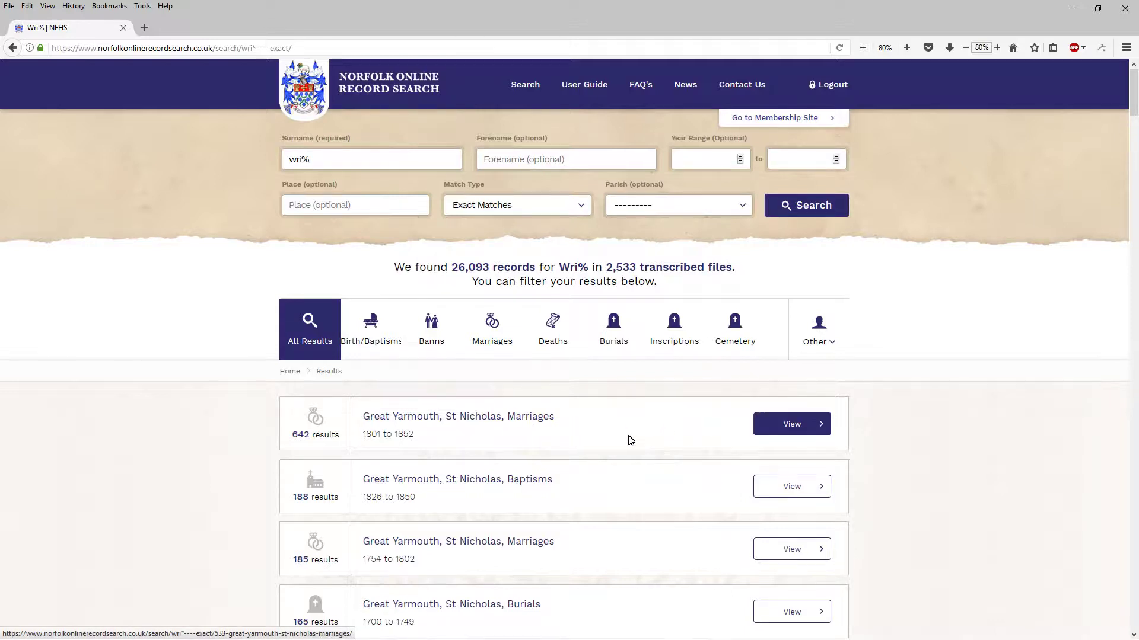
# Look through the list of transcribed files found by the wildcard search for a transcript to open.
pyautogui.scroll(-3, 628, 437)
pyautogui.scroll(3, 599, 420)
pyautogui.scroll(-3, 603, 438)
pyautogui.scroll(-3, 605, 437)
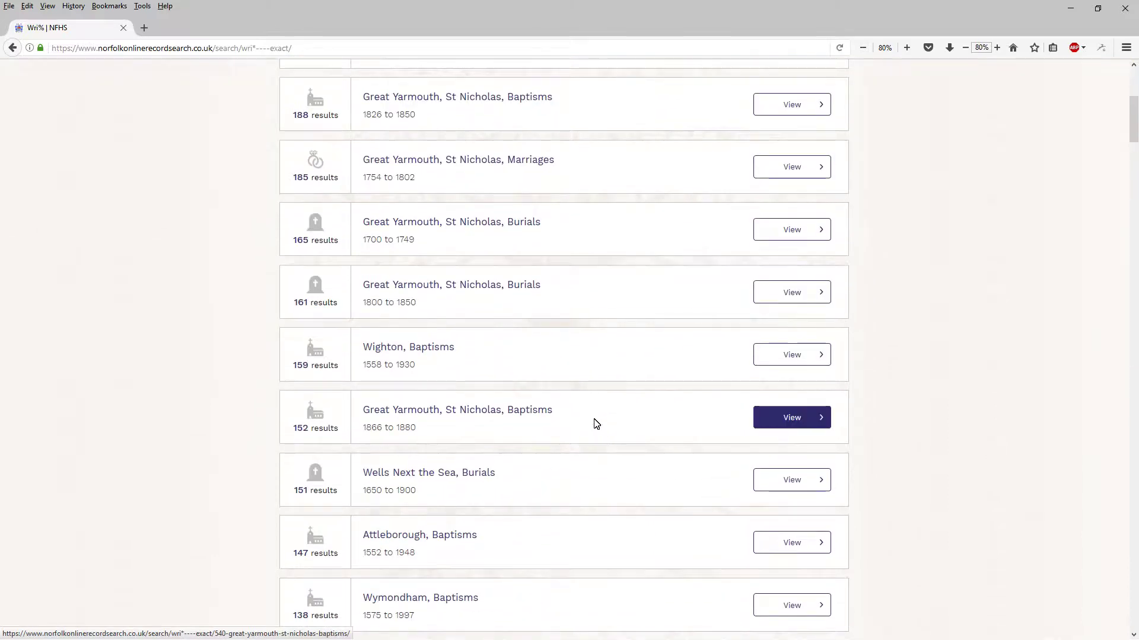
pyautogui.scroll(-2, 596, 424)
pyautogui.scroll(-3, 597, 424)
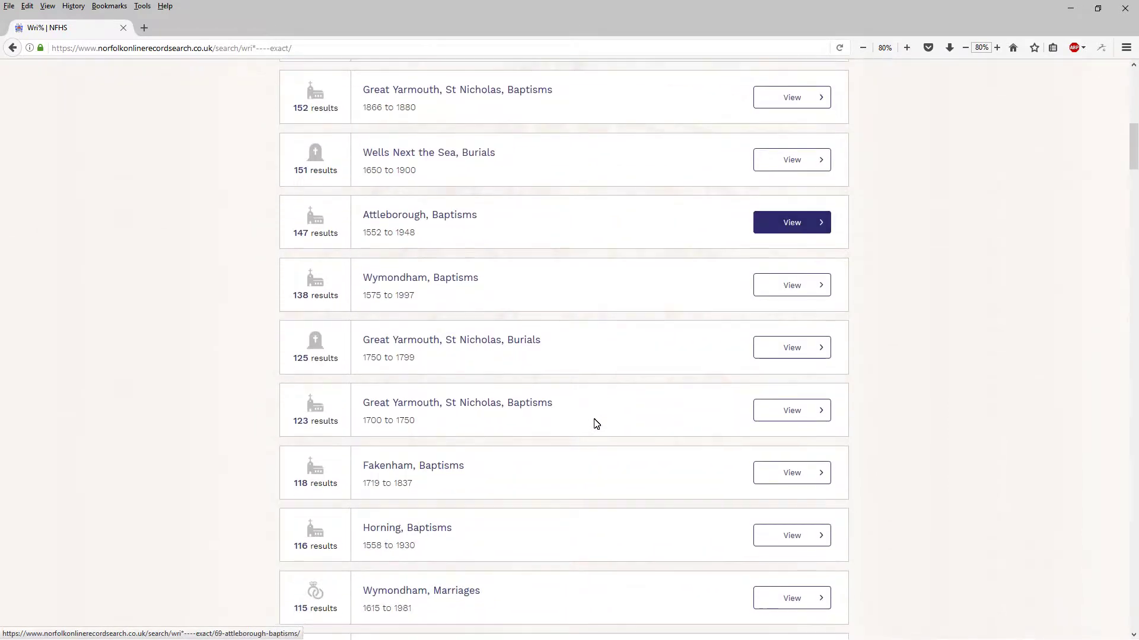
pyautogui.scroll(-2, 597, 423)
pyautogui.scroll(-5, 597, 422)
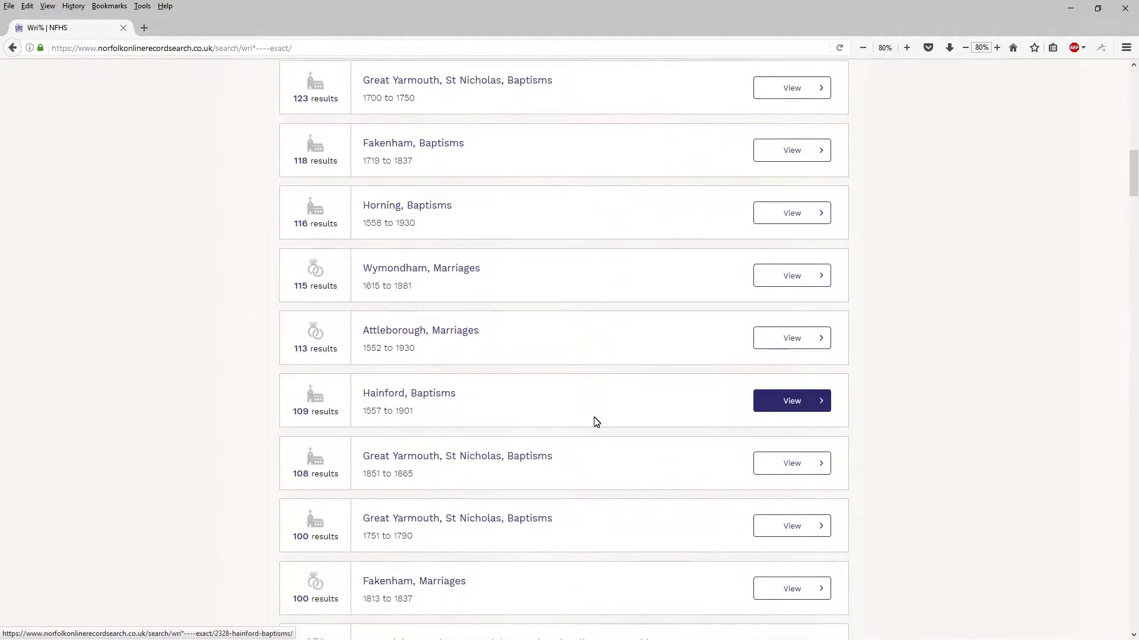
pyautogui.scroll(20, 594, 421)
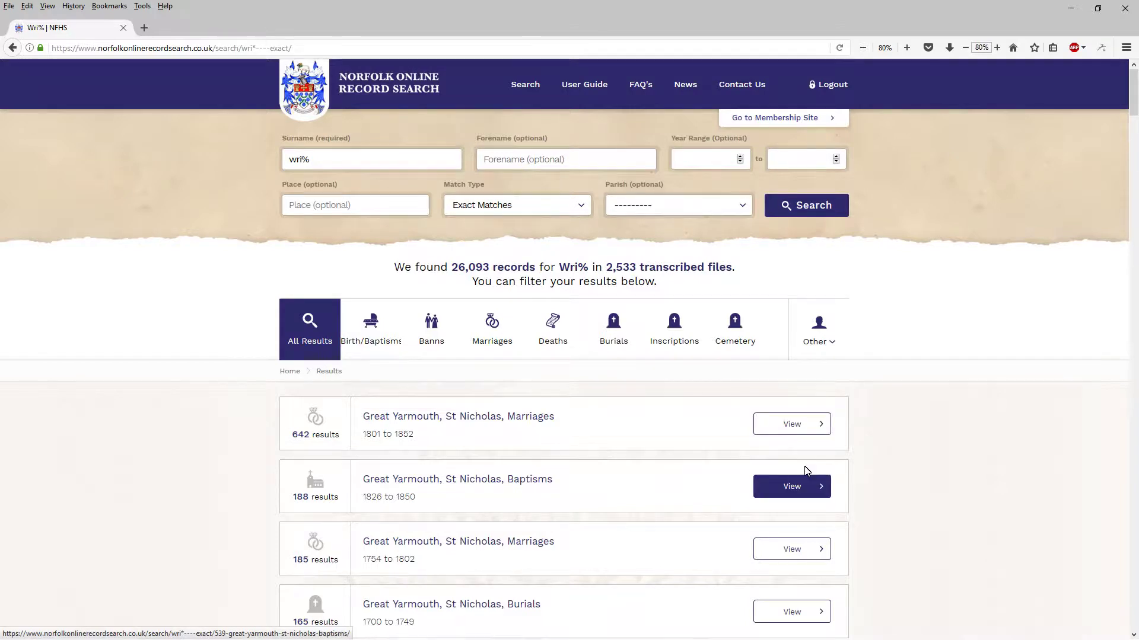
pyautogui.scroll(-10, 803, 510)
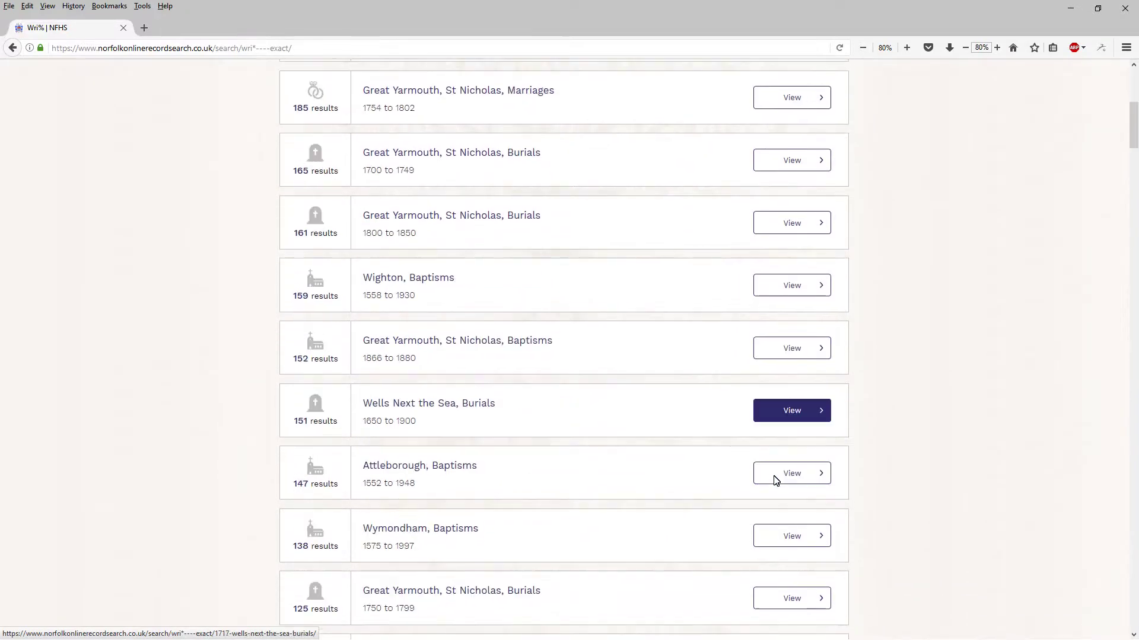
pyautogui.scroll(-10, 777, 480)
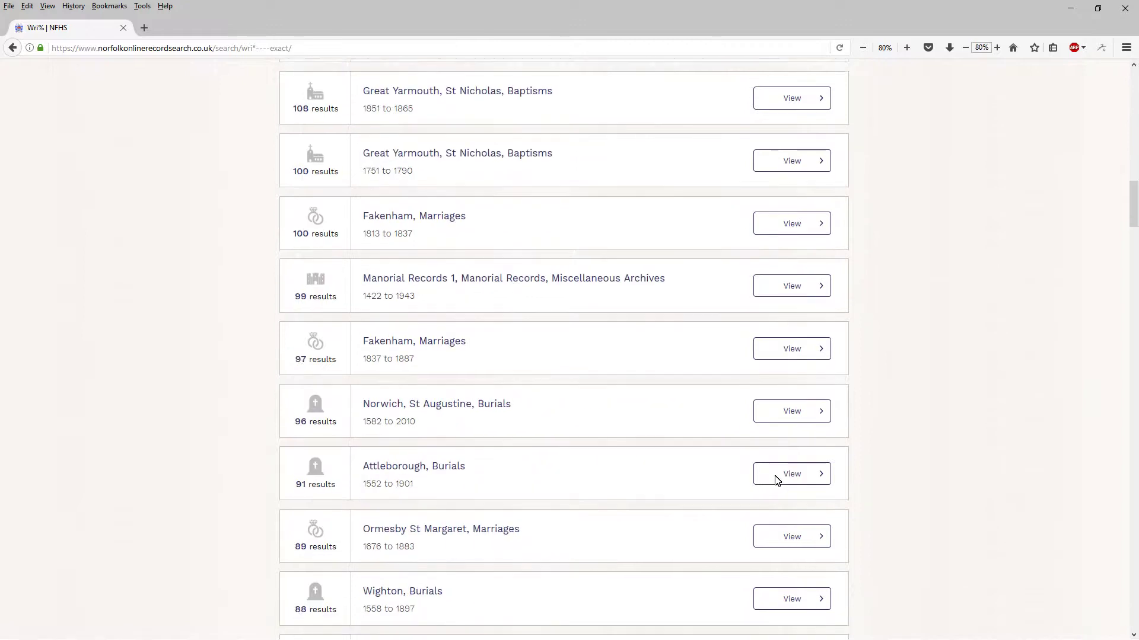
pyautogui.scroll(-8, 776, 480)
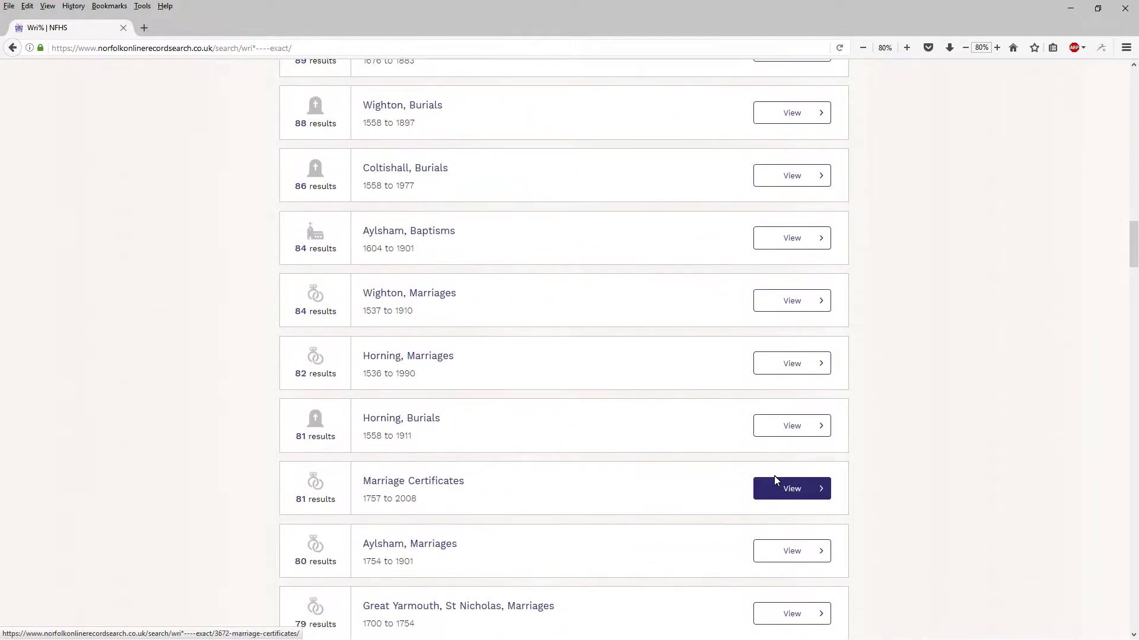
pyautogui.scroll(-10, 776, 480)
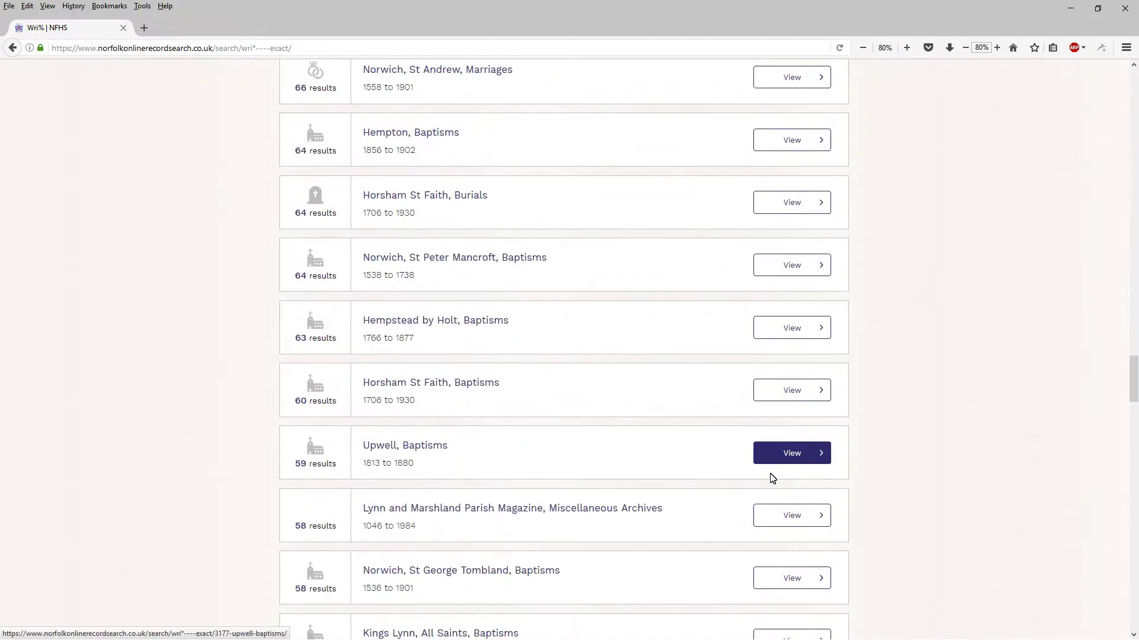
pyautogui.scroll(-10, 771, 475)
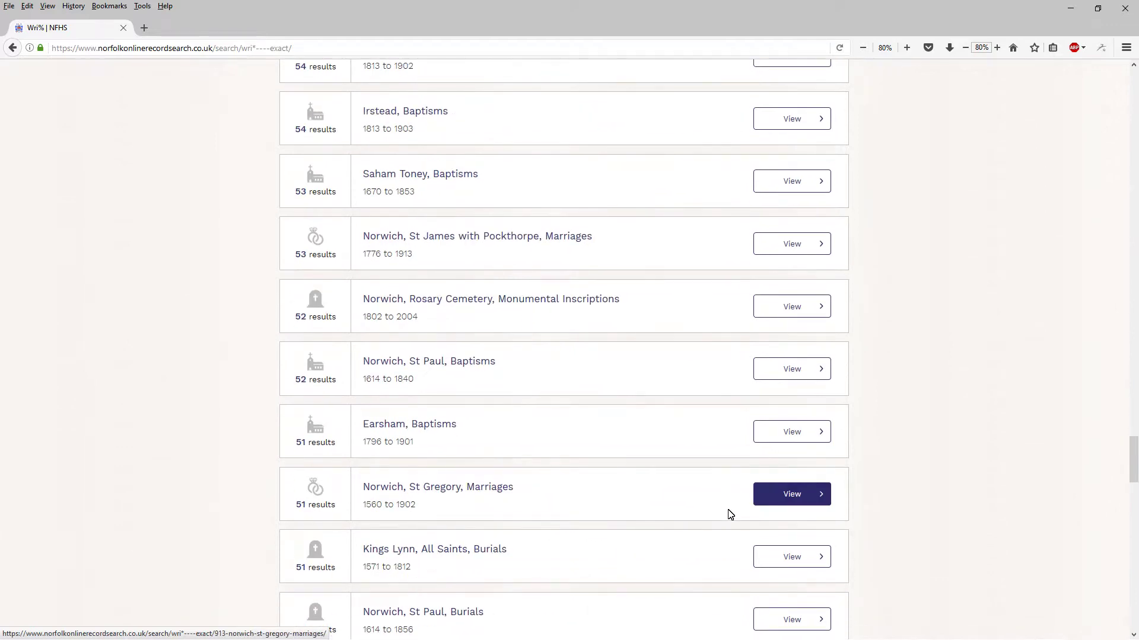
pyautogui.scroll(-2, 729, 515)
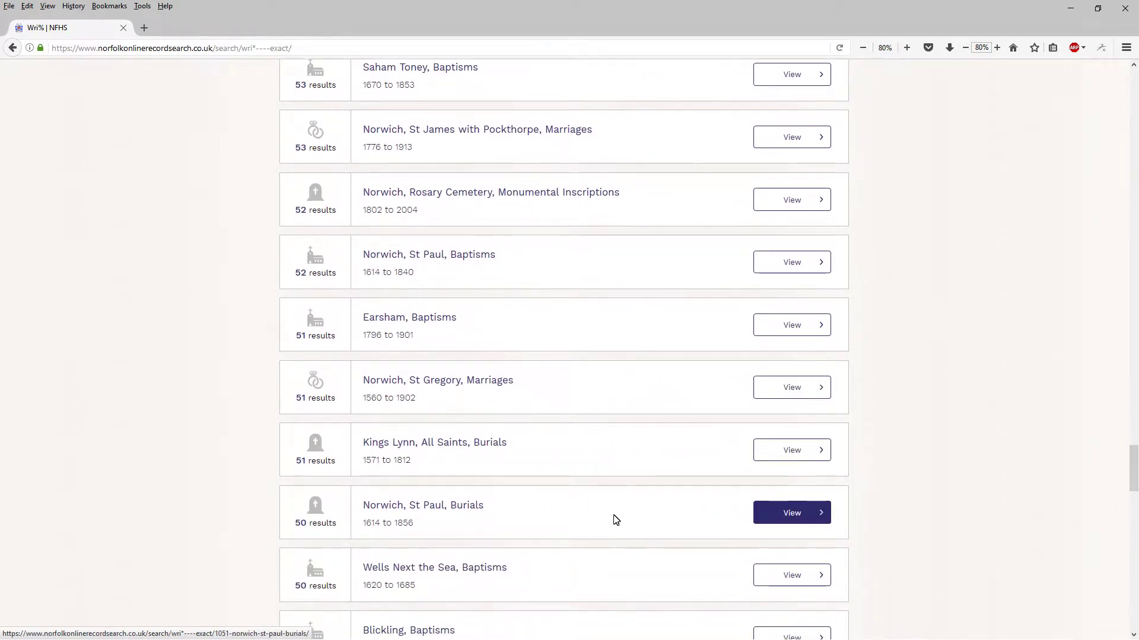
# Open the Wells Next the Sea baptisms transcript for 1620 to 1685 and examine the surname variants in its entries.
pyautogui.click(794, 574)
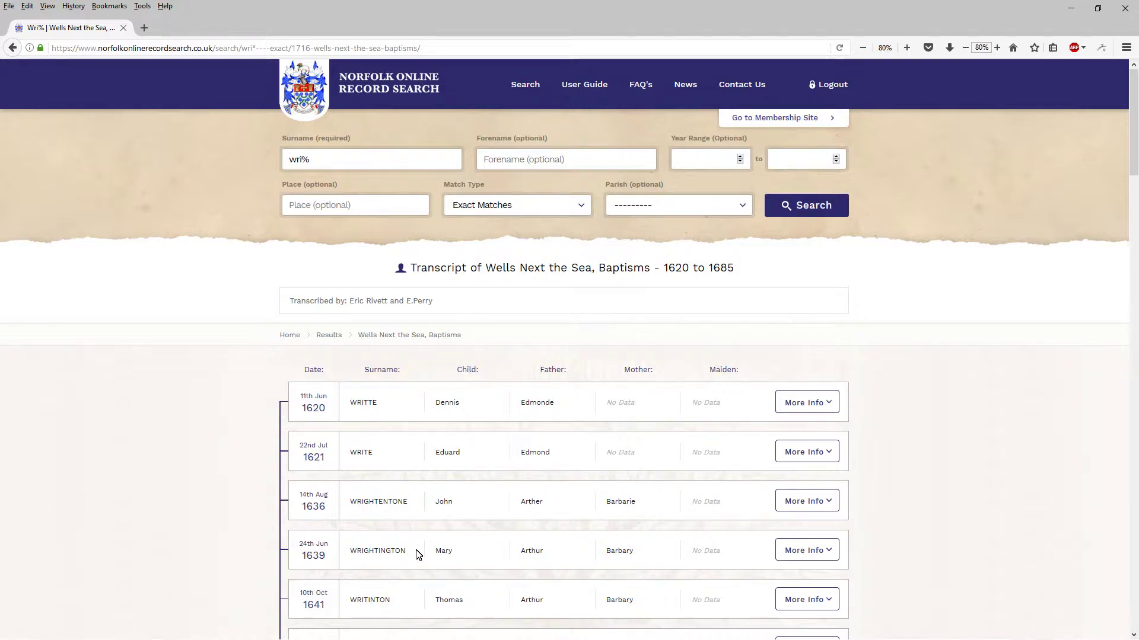
pyautogui.scroll(-3, 415, 554)
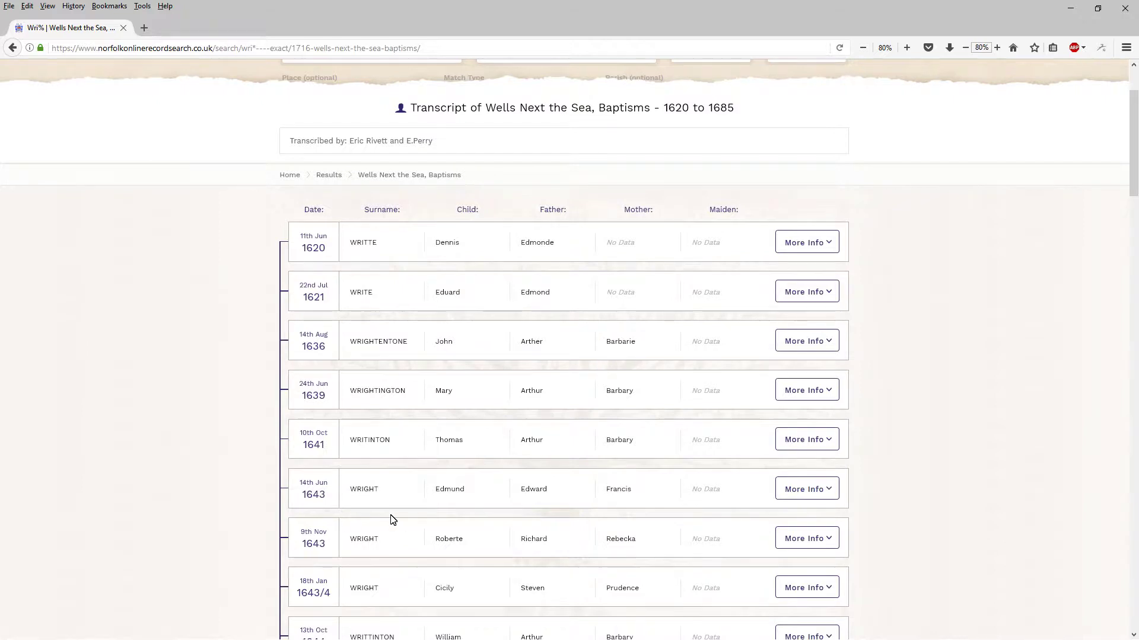
pyautogui.scroll(-4, 391, 516)
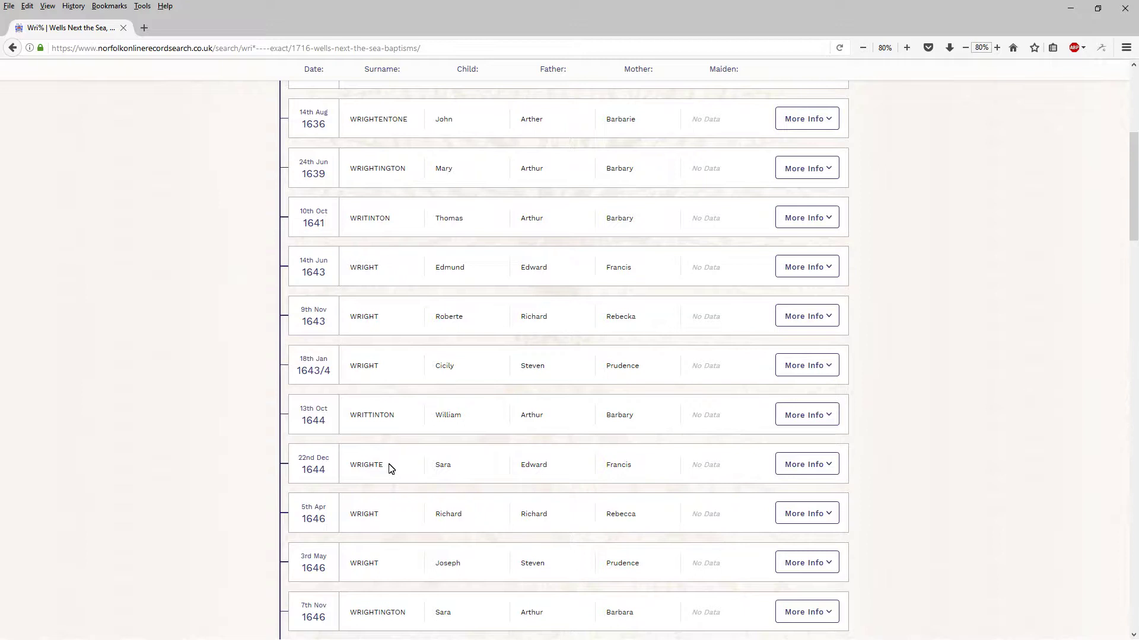
# Run a new exact-match surname search for writ_e, using the underscore as a single-character wildcard.
pyautogui.scroll(2, 364, 283)
pyautogui.scroll(4, 364, 276)
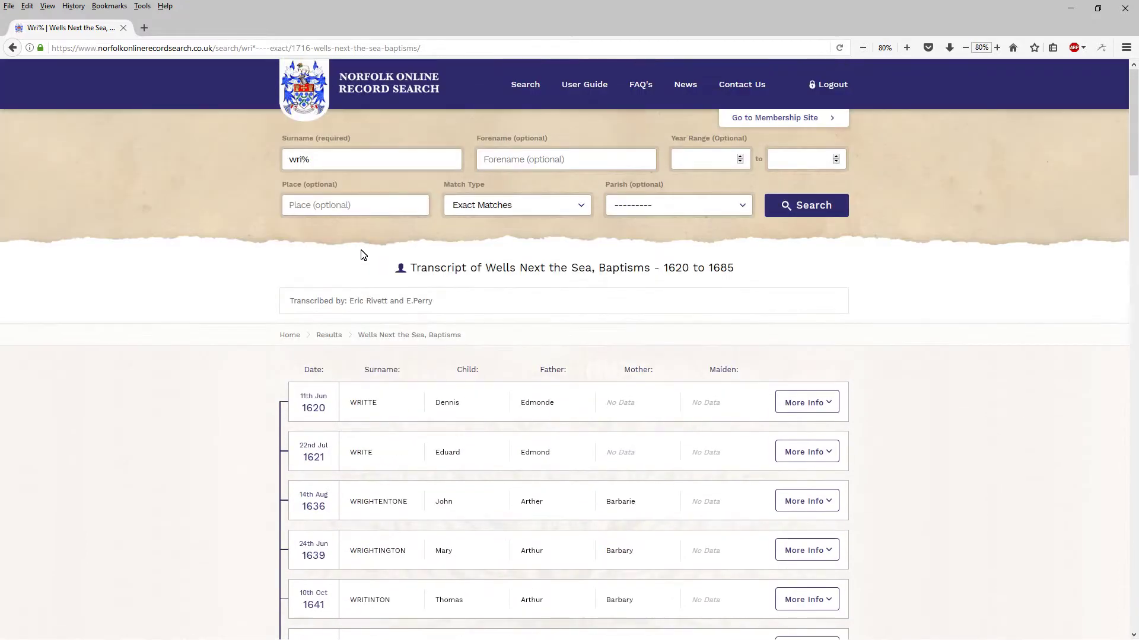
pyautogui.click(314, 161)
pyautogui.press('BackSpace')
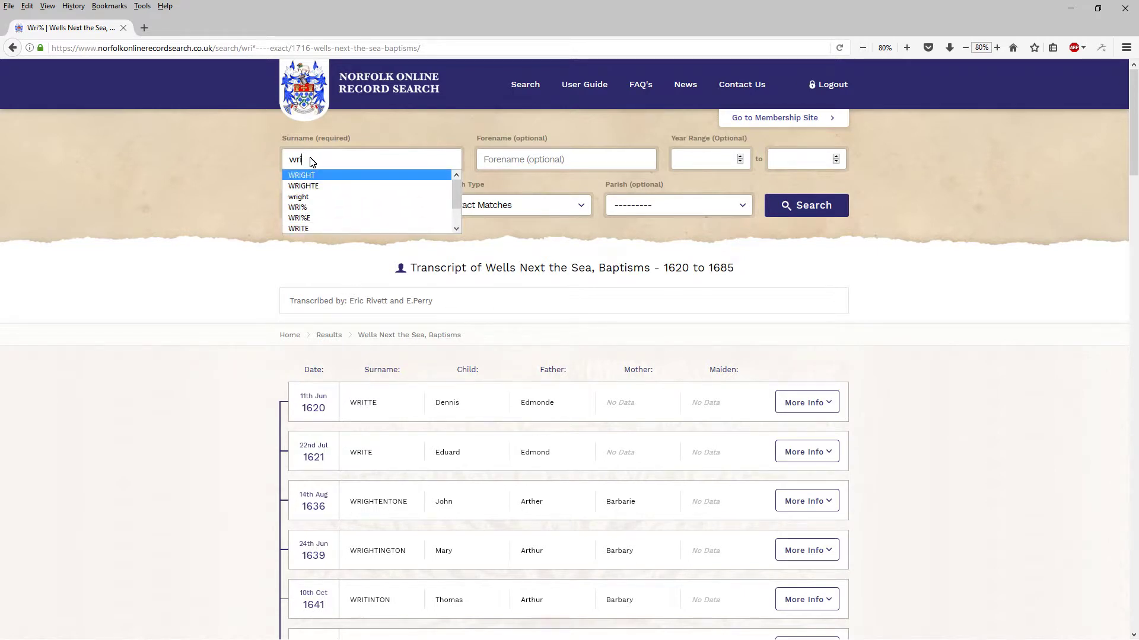
pyautogui.write('t_')
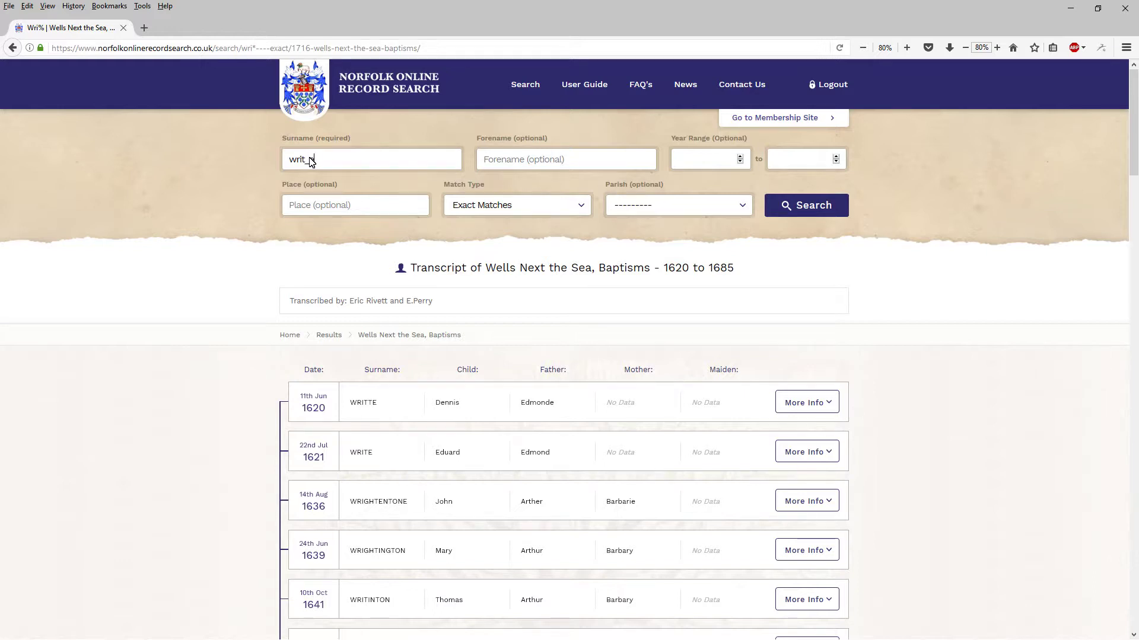
pyautogui.write(' e')
pyautogui.click(813, 205)
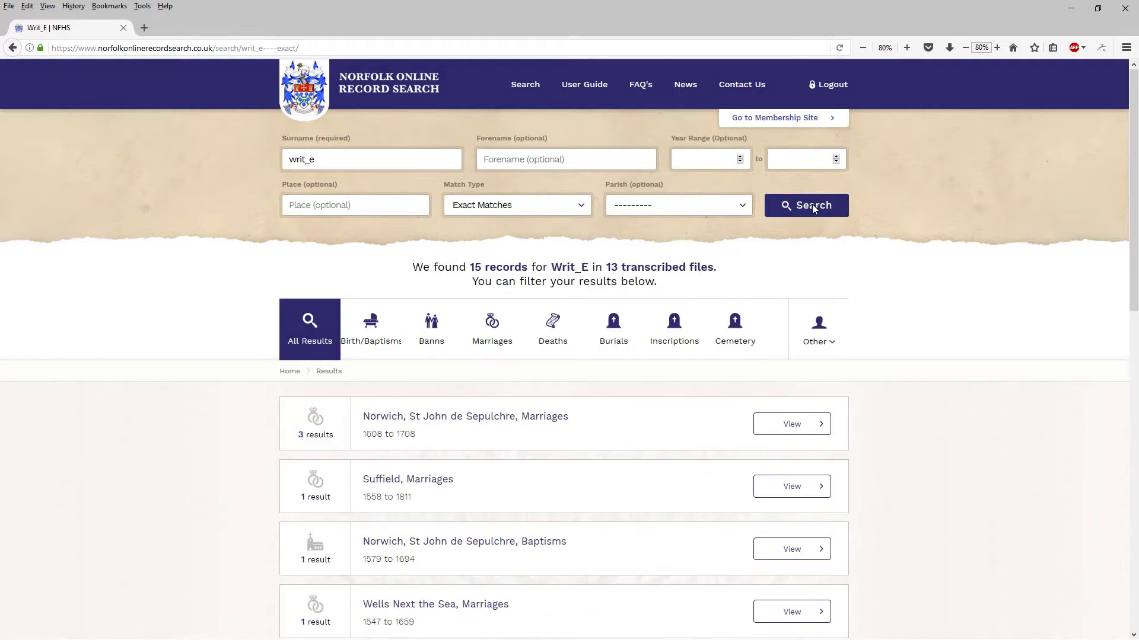
# Open the Norwich, St John de Sepulchre marriages transcript for 1608 to 1708, compare its surnames with the wildcard pattern, and return to the main search page.
pyautogui.click(793, 424)
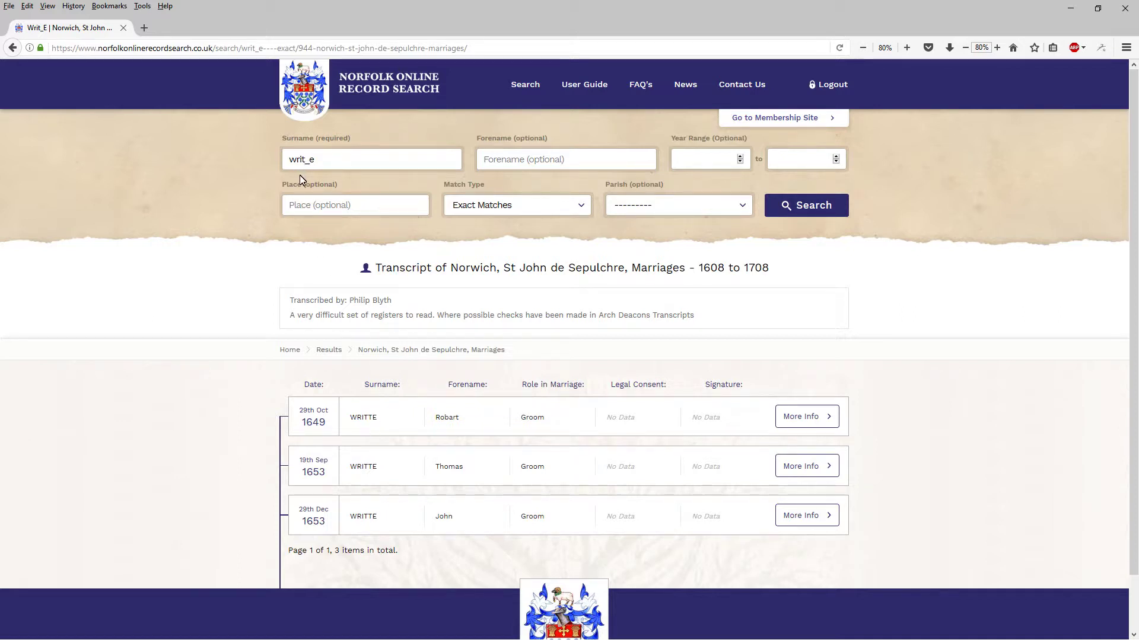
pyautogui.moveTo(372, 420); pyautogui.dragTo(368, 419)
pyautogui.moveTo(290, 164); pyautogui.dragTo(303, 163)
pyautogui.scroll(-2, 679, 335)
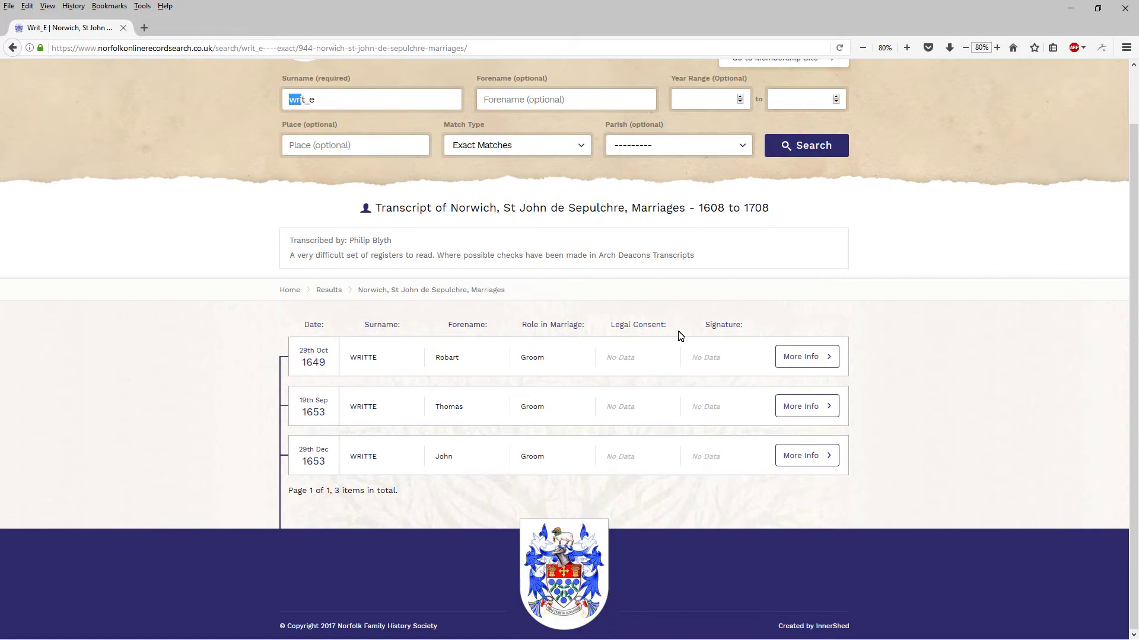
pyautogui.scroll(2, 680, 335)
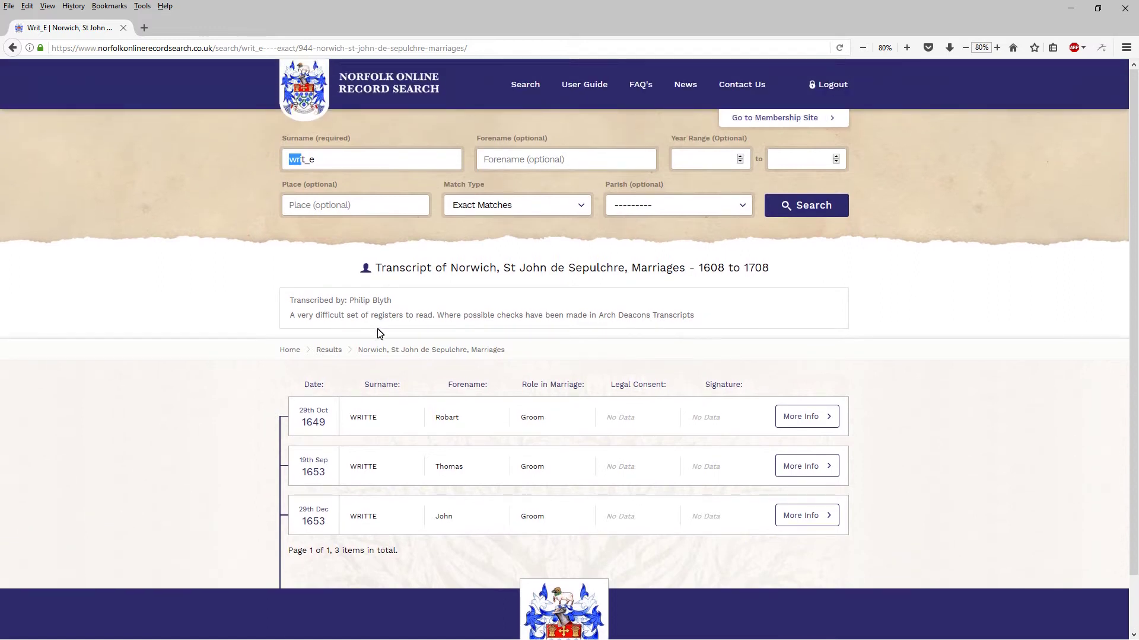
pyautogui.scroll(-2, 430, 316)
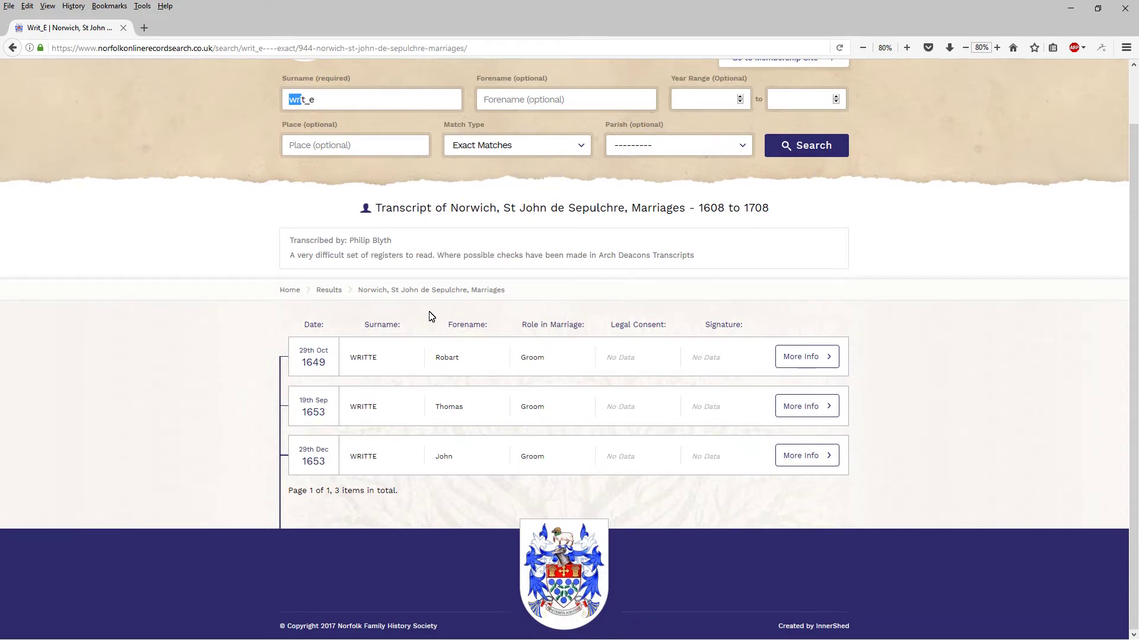
pyautogui.scroll(2, 429, 312)
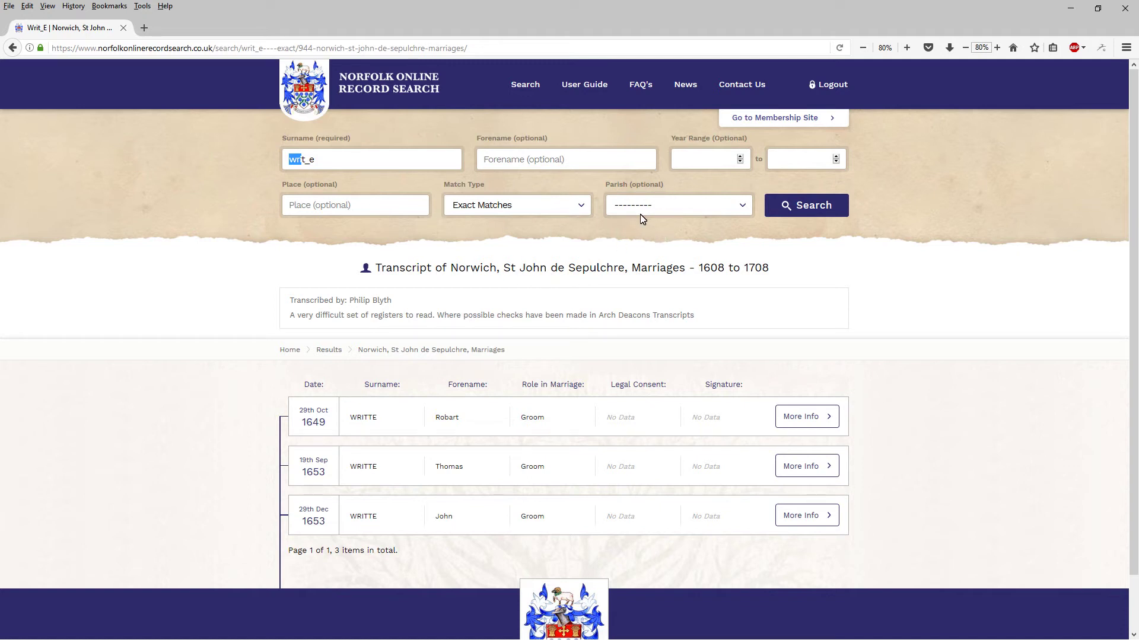
pyautogui.click(524, 85)
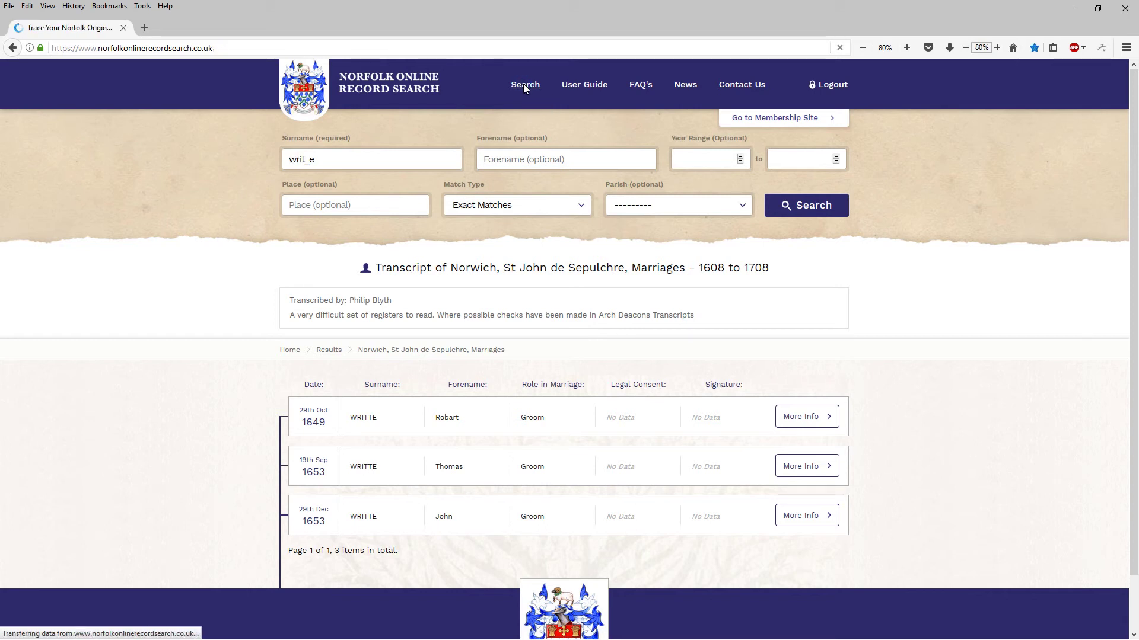